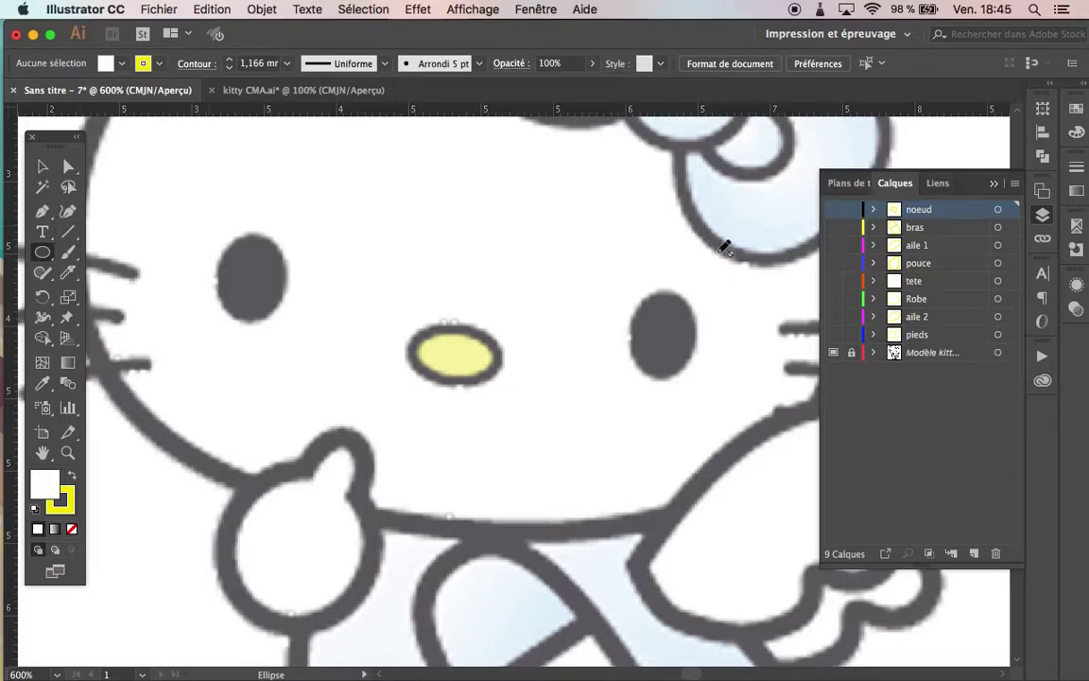
- Create a new layer named "visage" above the noeud layer
click(1014, 183)
click(950, 184)
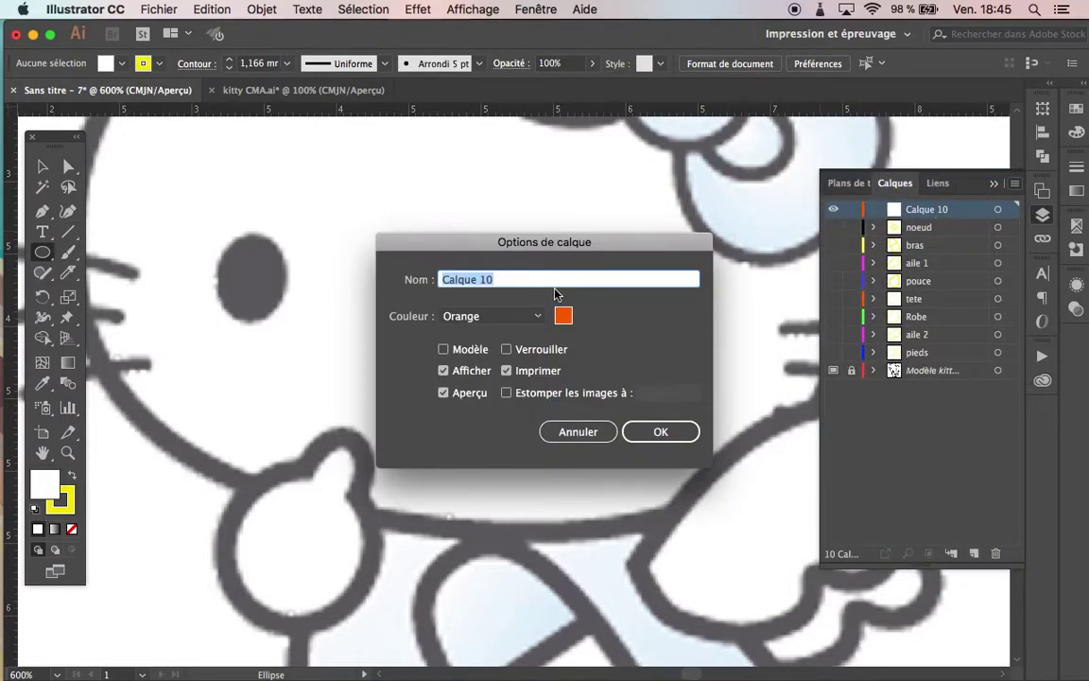
text(visage)
key(Return)
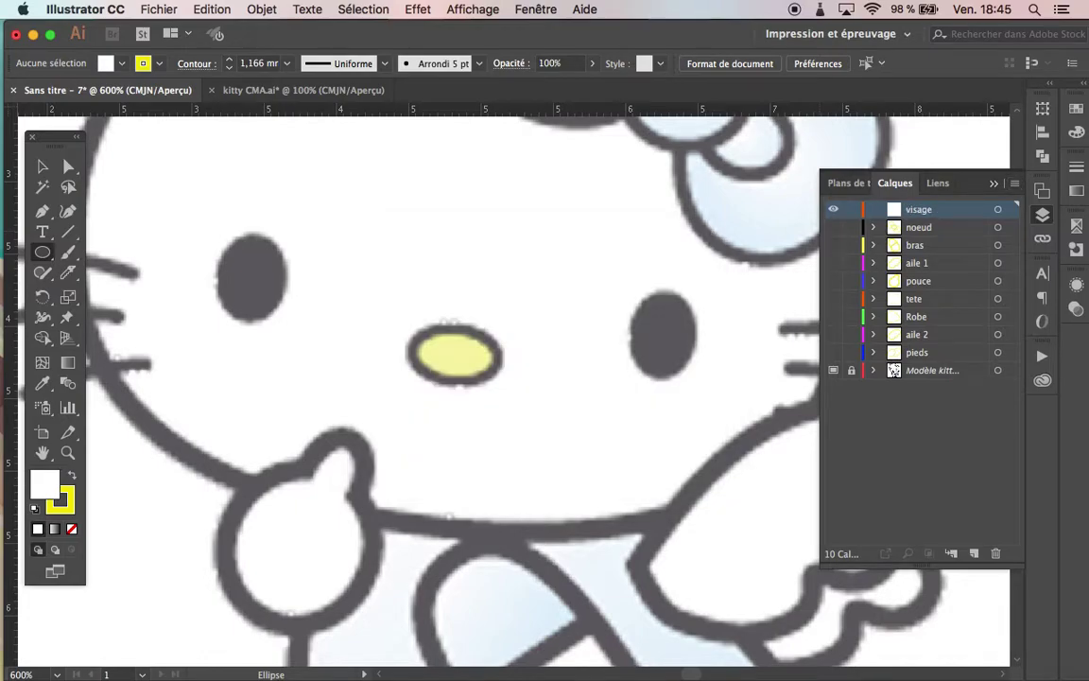
- Draw an ellipse over the template's nose and adjust its size and position to match
drag(411, 326, 494, 372)
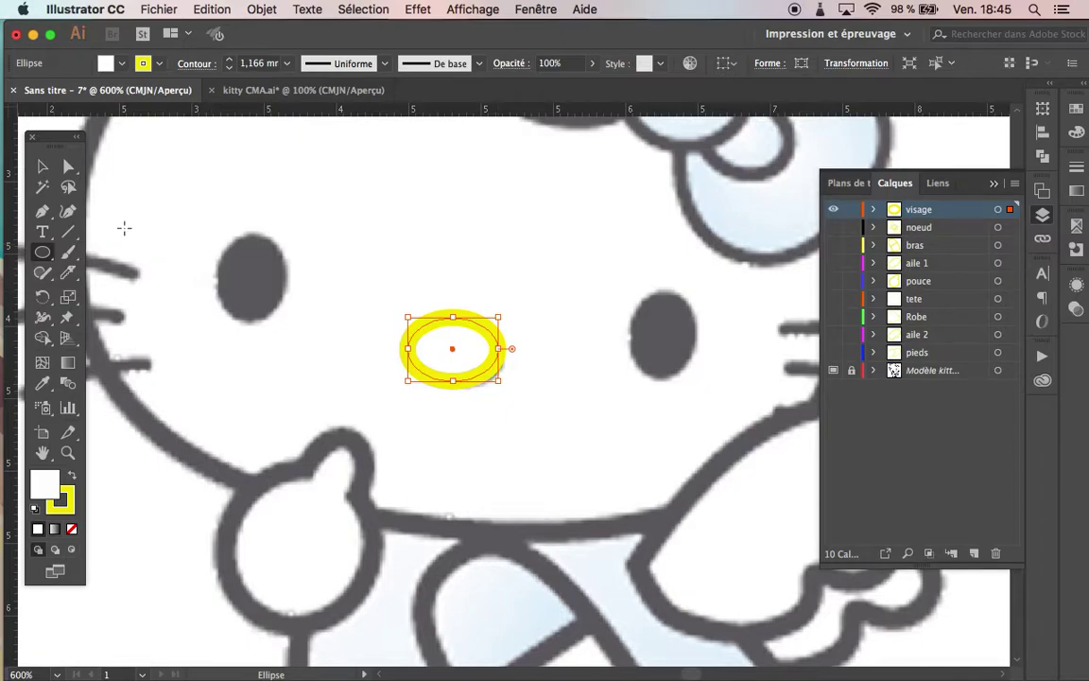
click(42, 166)
drag(454, 319, 463, 334)
mouse_move(479, 377)
mouse_down()
mouse_move(484, 402)
mouse_move(477, 384)
mouse_move(494, 369)
mouse_up()
- Set the nose ellipse's stroke weight to 1 mm
click(1077, 165)
click(912, 188)
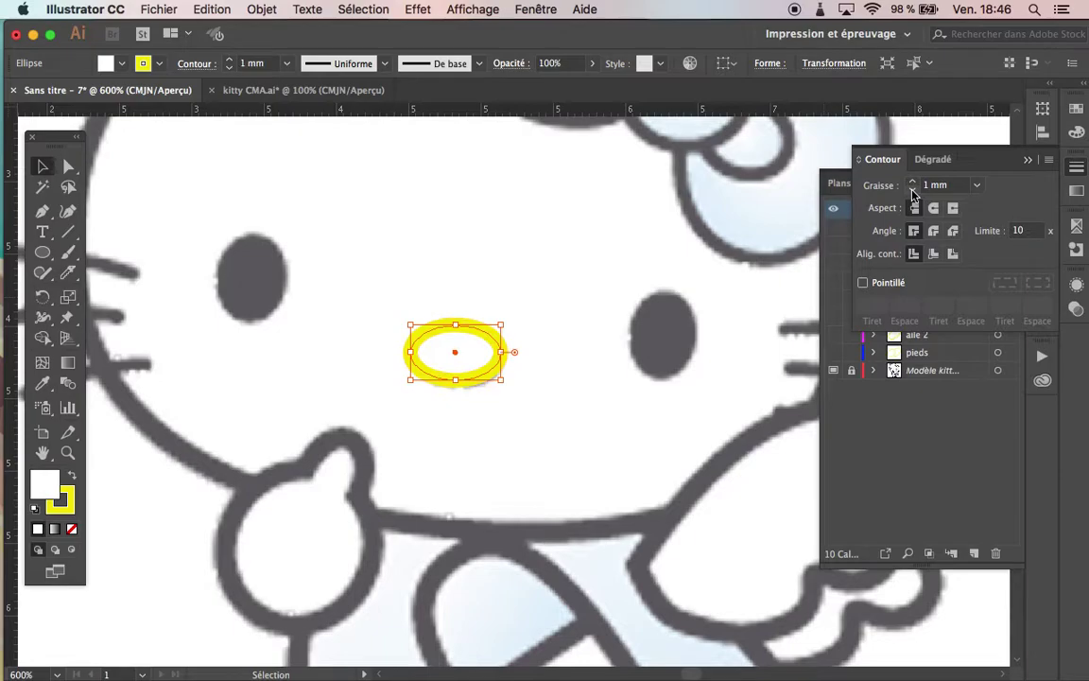
click(913, 188)
click(914, 184)
- Give the nose ellipse a yellow fill and a black stroke, and nudge it over the template's nose
click(1043, 111)
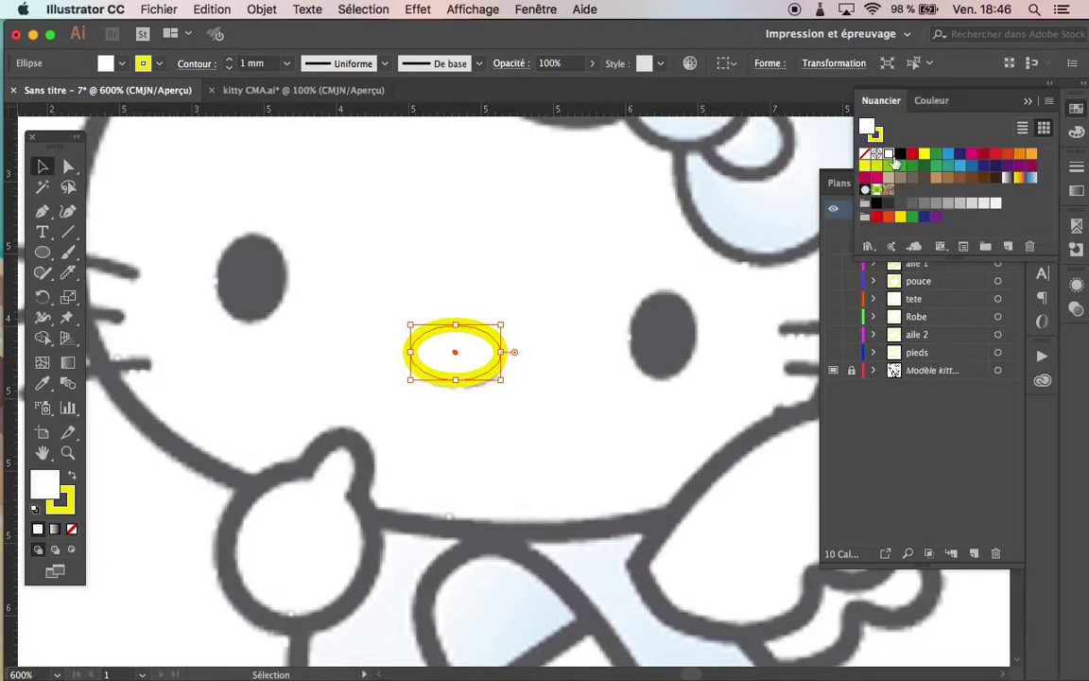
click(902, 154)
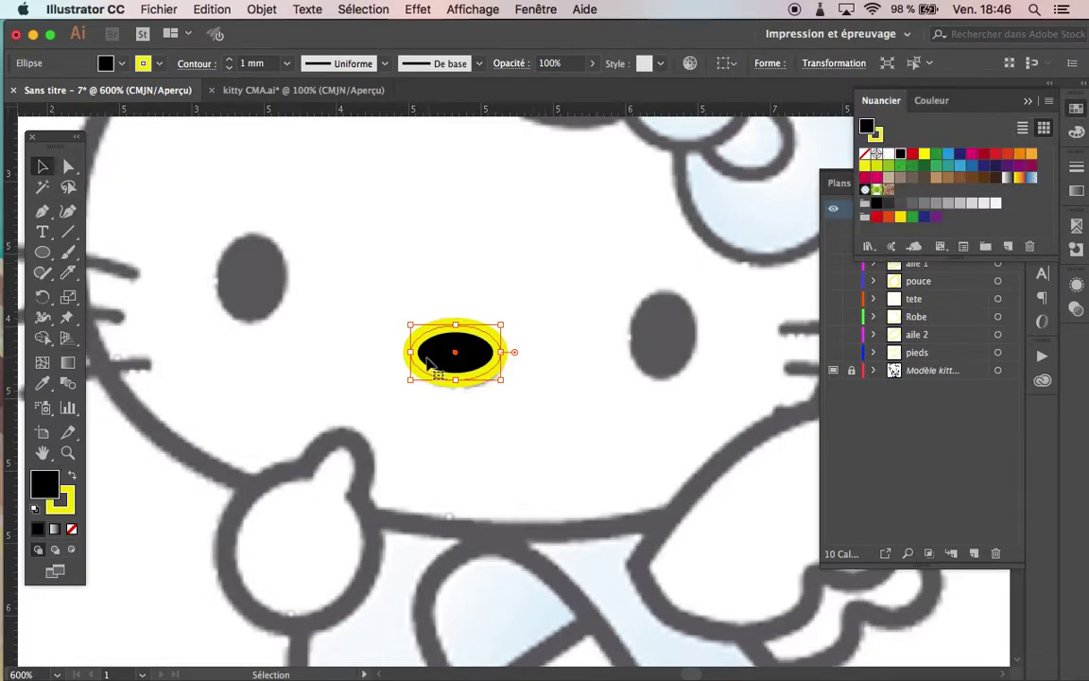
click(68, 478)
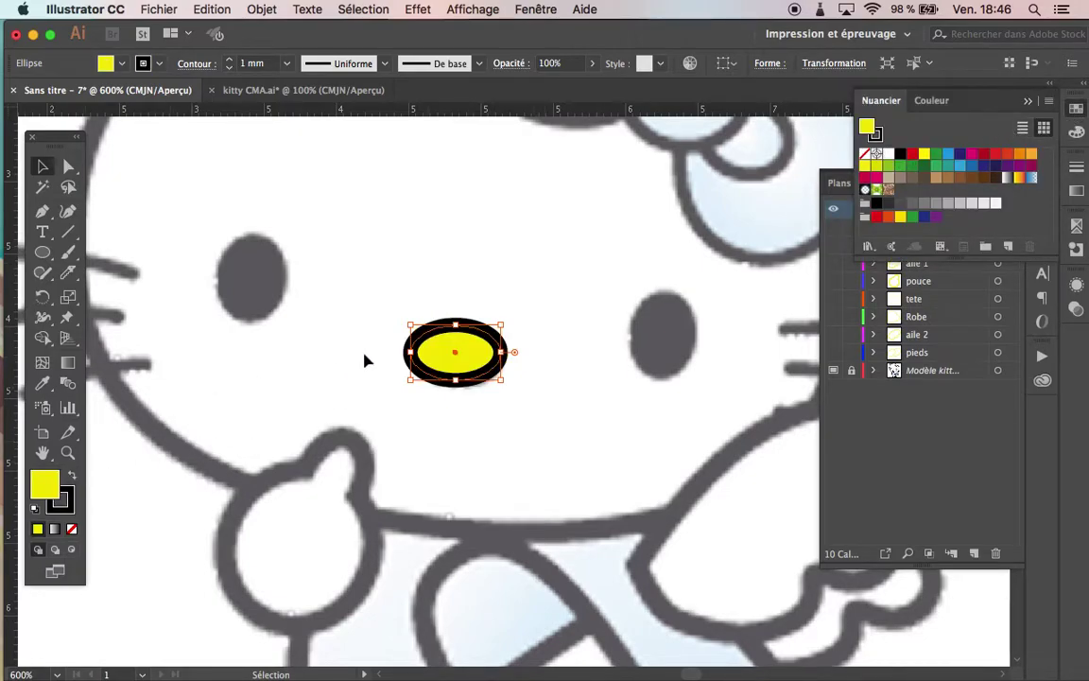
click(42, 167)
mouse_move(450, 357)
mouse_down()
mouse_move(462, 367)
mouse_move(446, 382)
mouse_move(460, 375)
mouse_move(455, 365)
mouse_up()
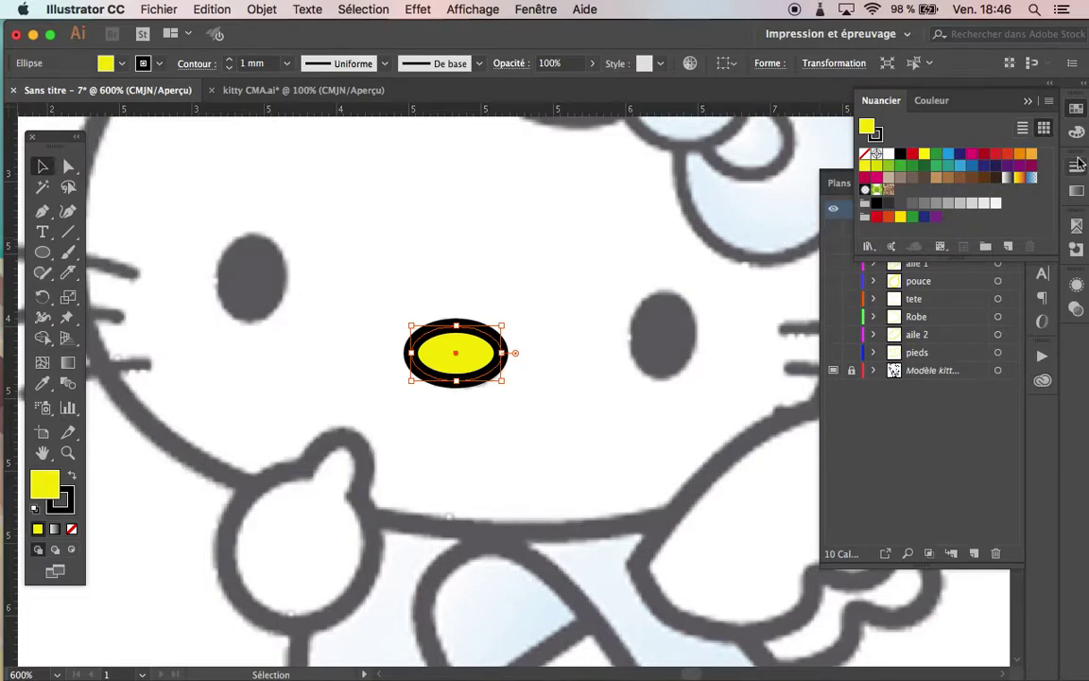
- Try a 0.5 mm stroke on the nose, realign it over the template, and settle on a 0.7 mm stroke weight
key(super+F10)
click(943, 187)
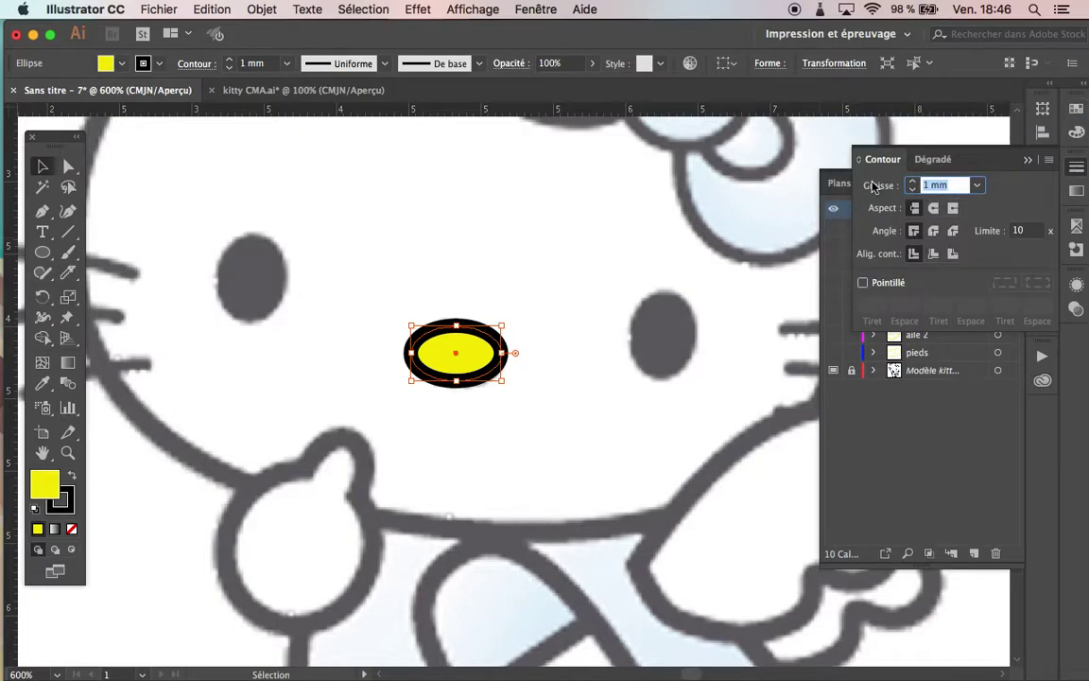
text(0,5)
key(Tab)
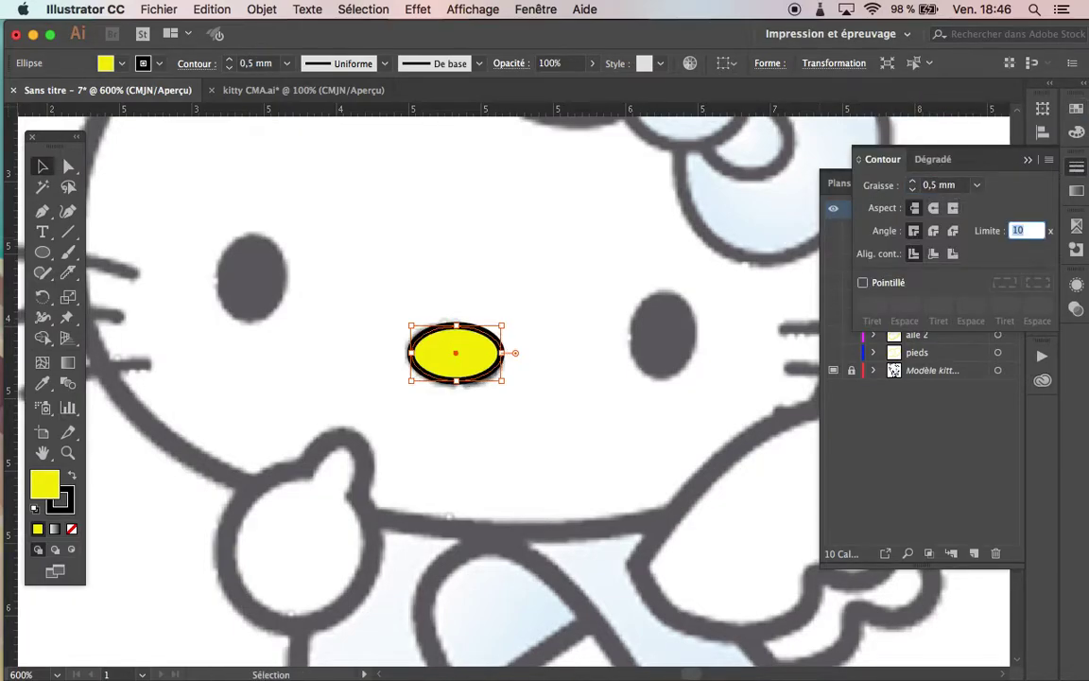
mouse_move(454, 352)
mouse_down()
mouse_move(493, 423)
mouse_move(456, 354)
mouse_up()
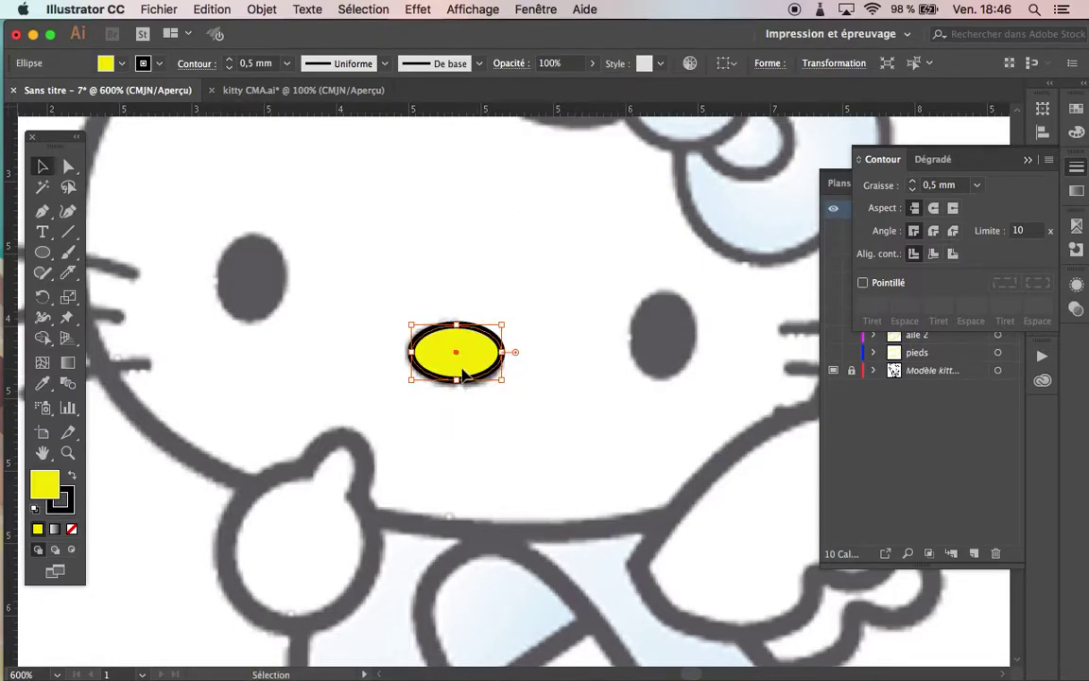
click(936, 187)
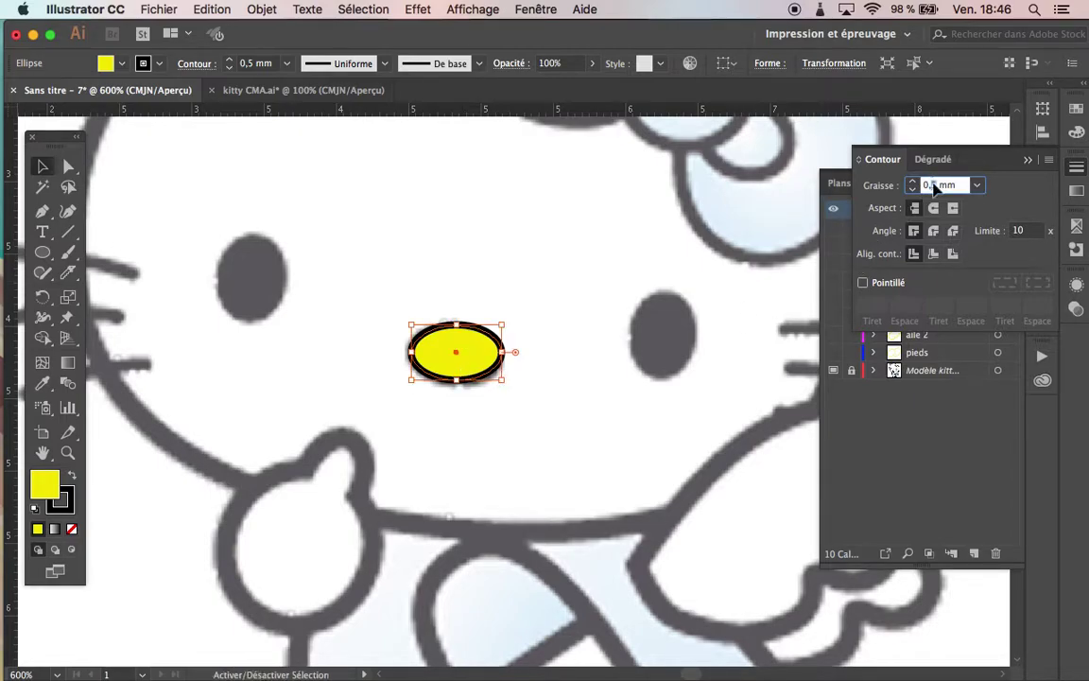
text(0,7)
key(Return)
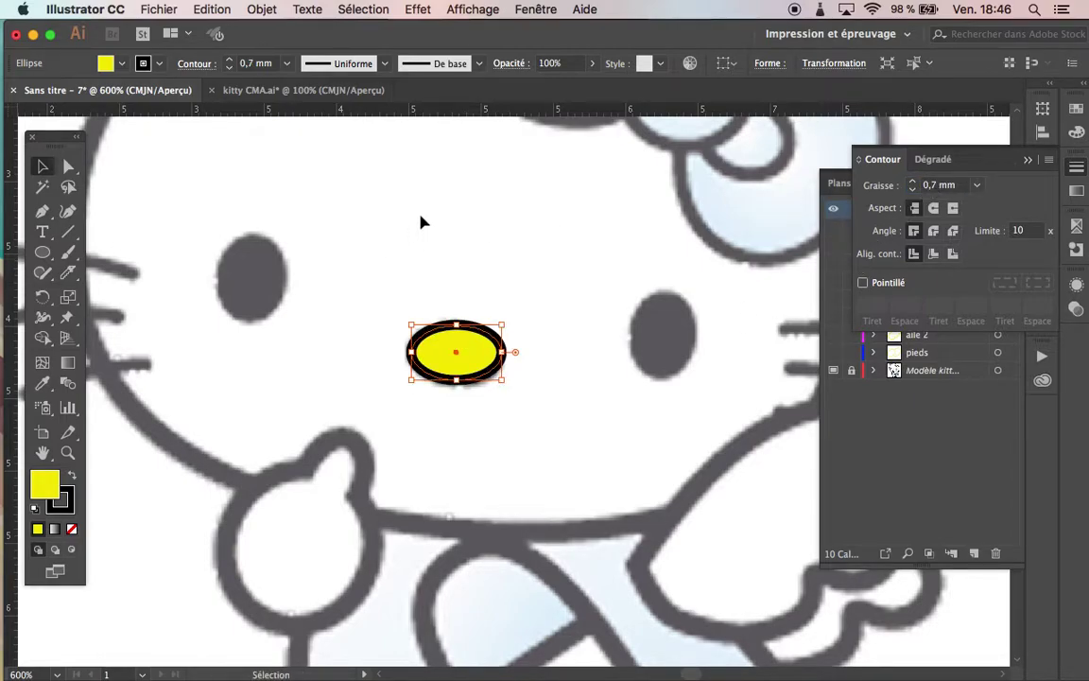
click(363, 328)
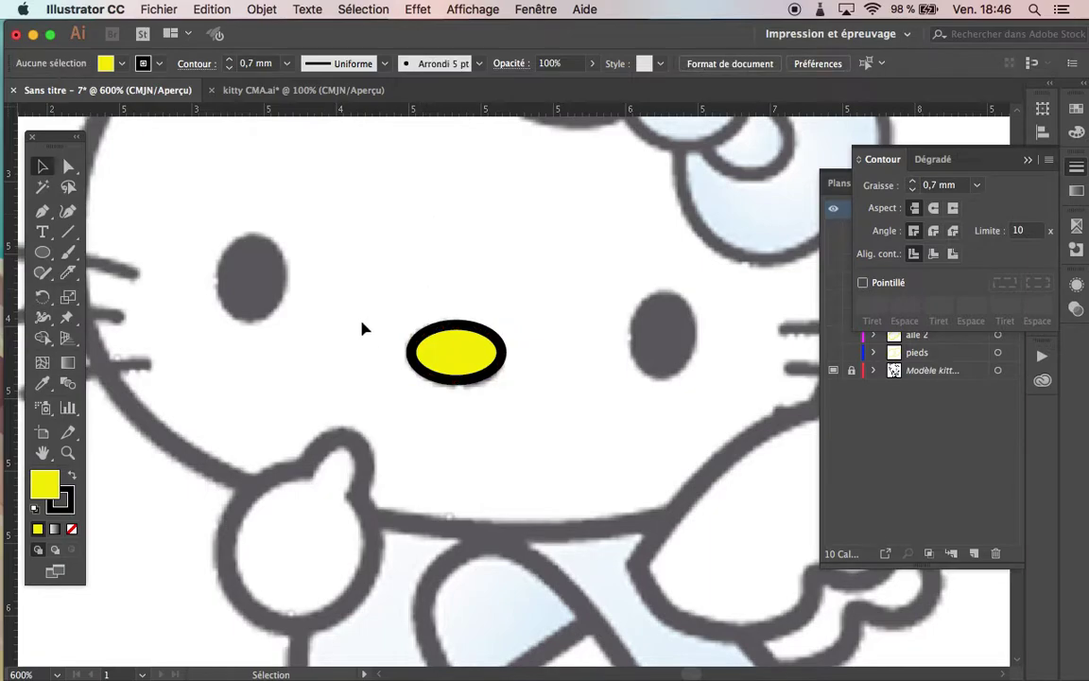
- Draw an upright ellipse over the template's left eye and rotate it slightly clockwise to match the eye's tilt
click(44, 252)
drag(216, 234, 282, 322)
click(60, 170)
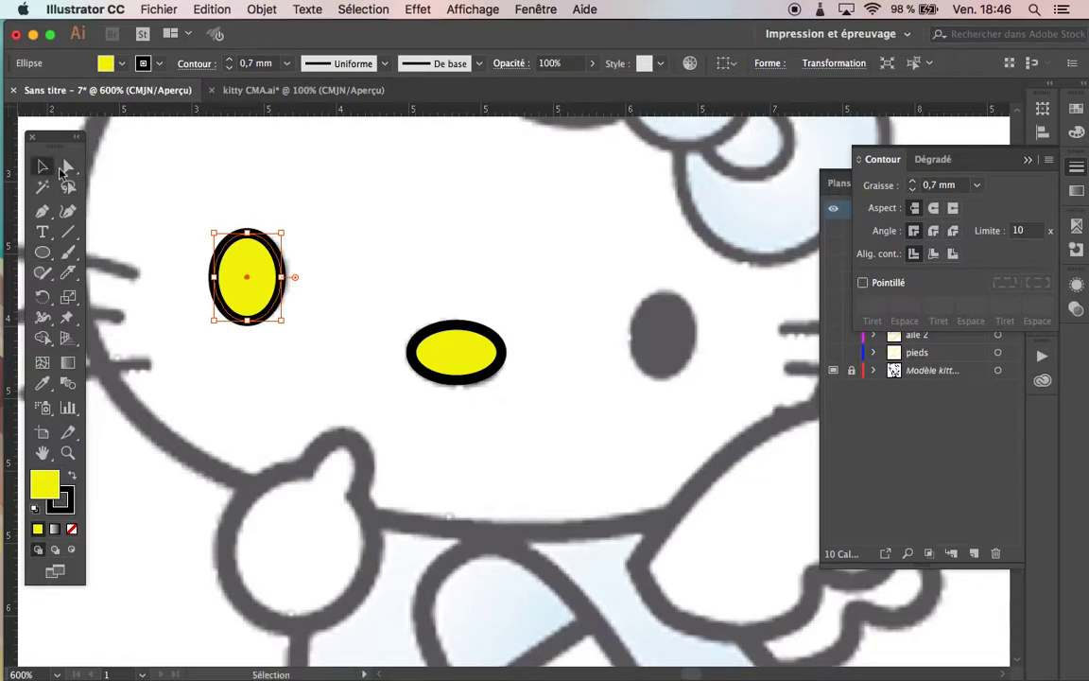
drag(284, 229, 288, 226)
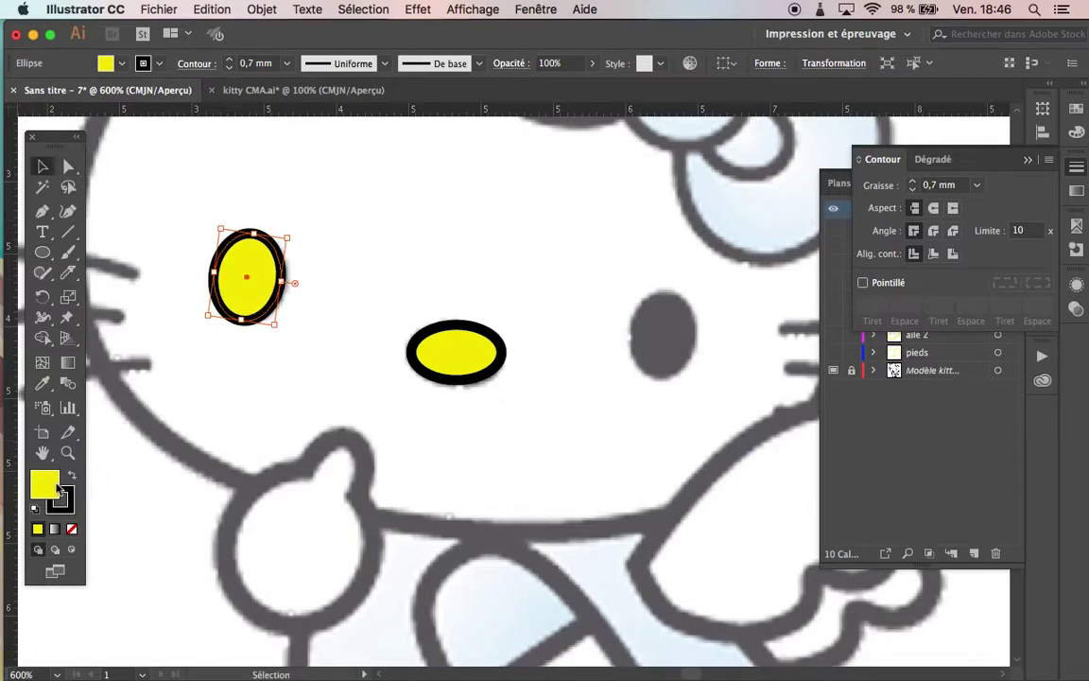
- Give the left eye ellipse a solid black fill and no stroke
click(73, 477)
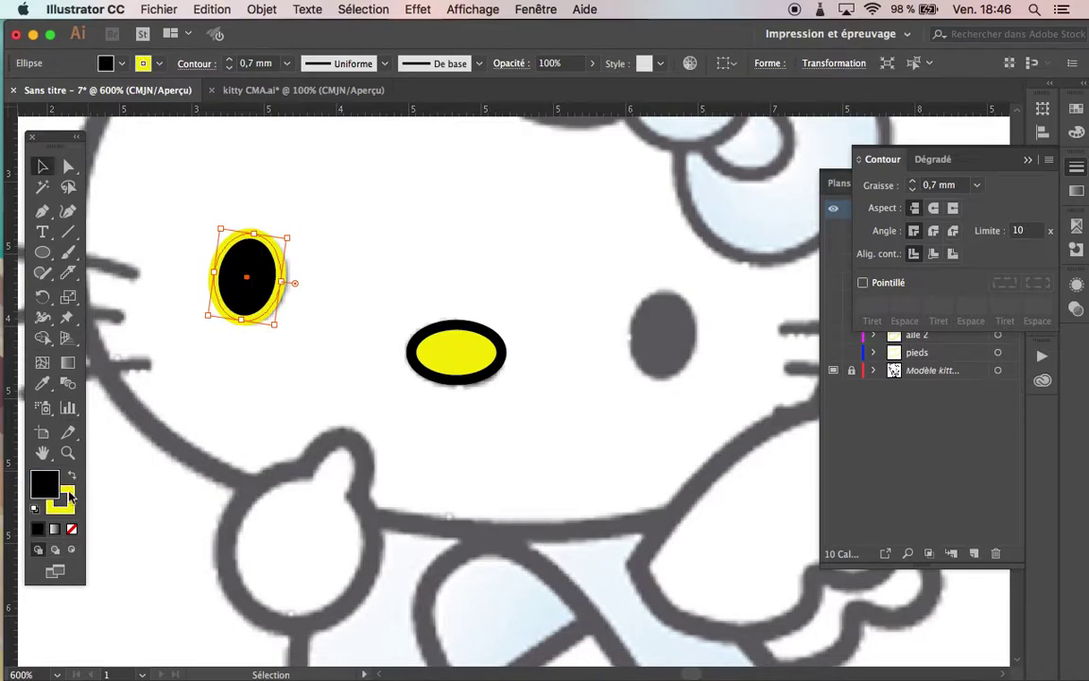
click(71, 529)
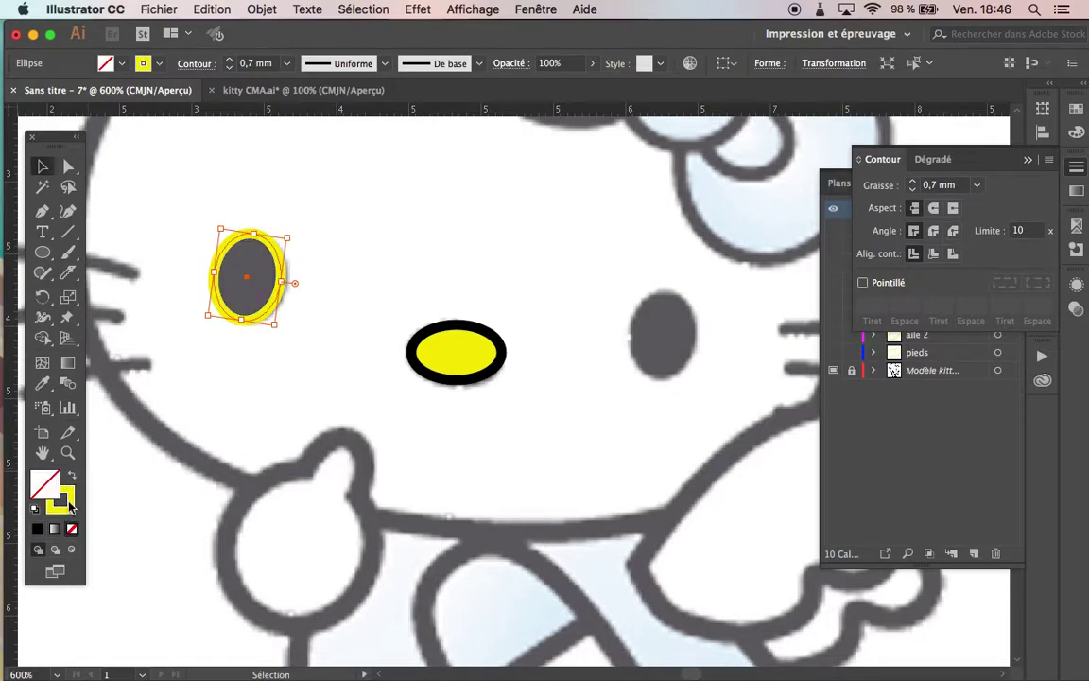
click(38, 528)
click(64, 497)
click(71, 529)
- Align the black ellipse with the template's left eye and place a copy of it over the right eye
drag(273, 300, 280, 300)
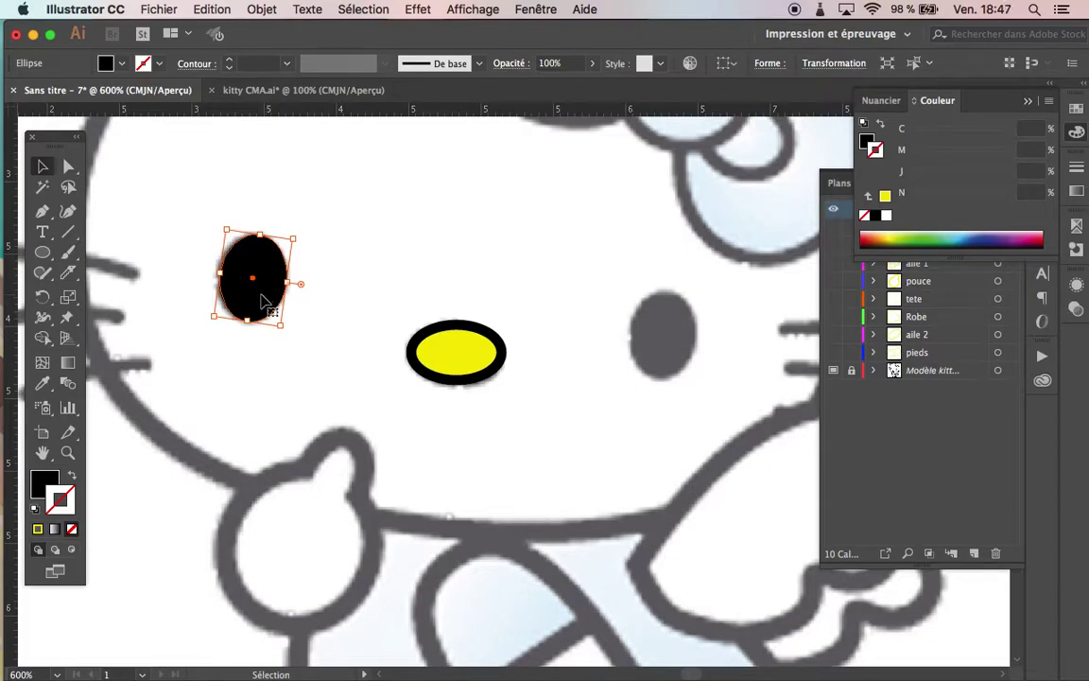
drag(263, 301, 672, 356)
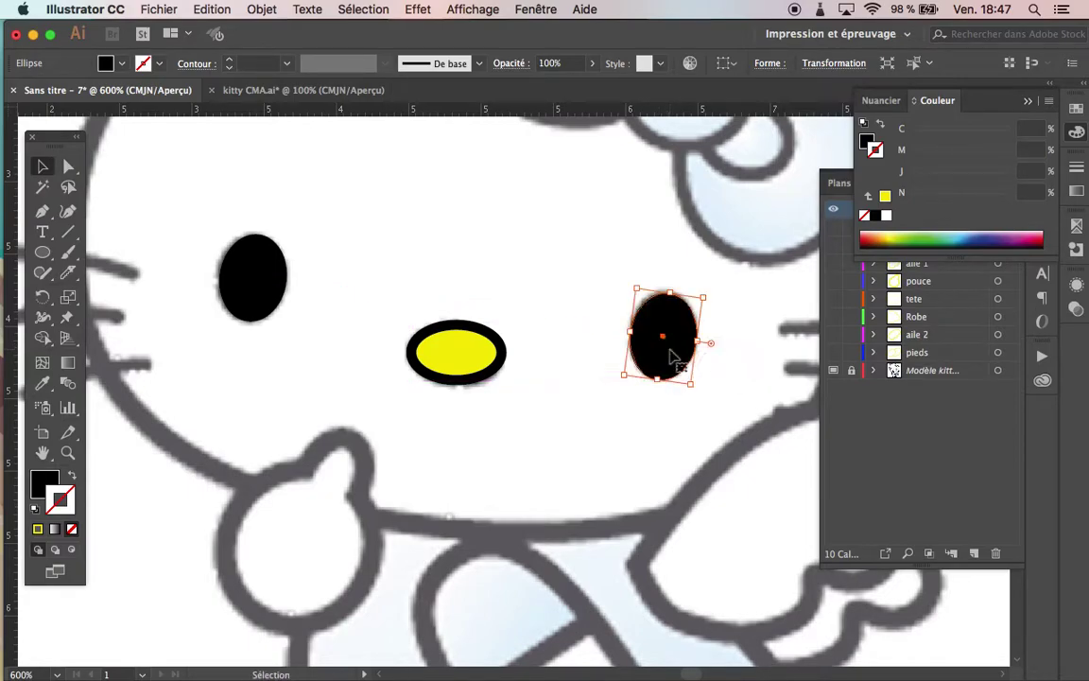
click(551, 369)
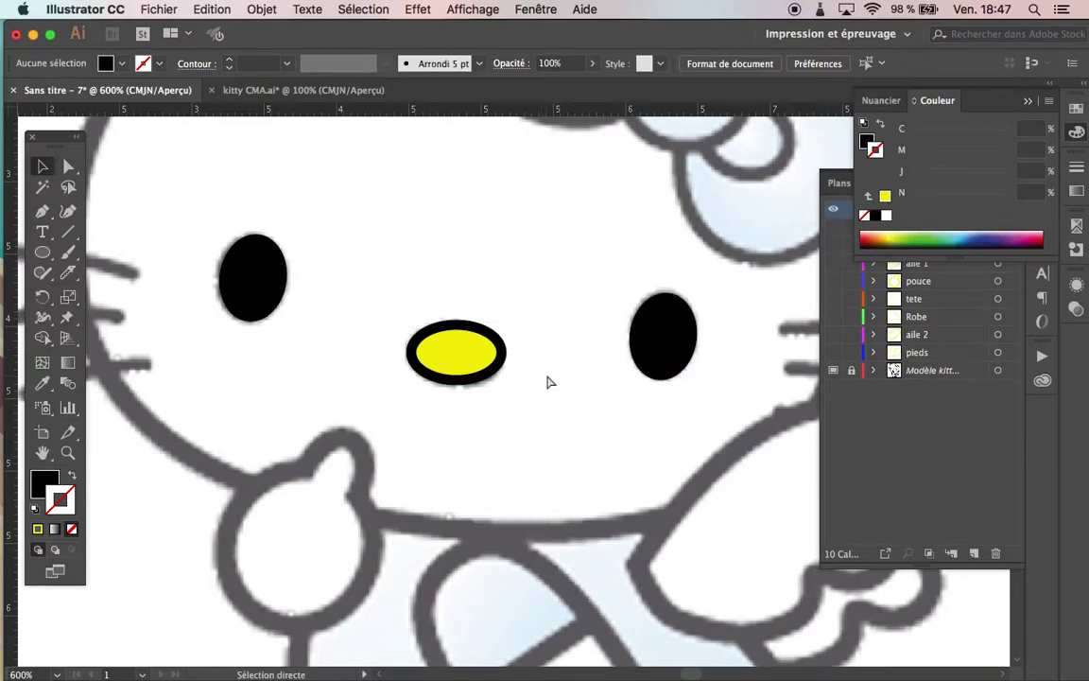
key(super+minus)
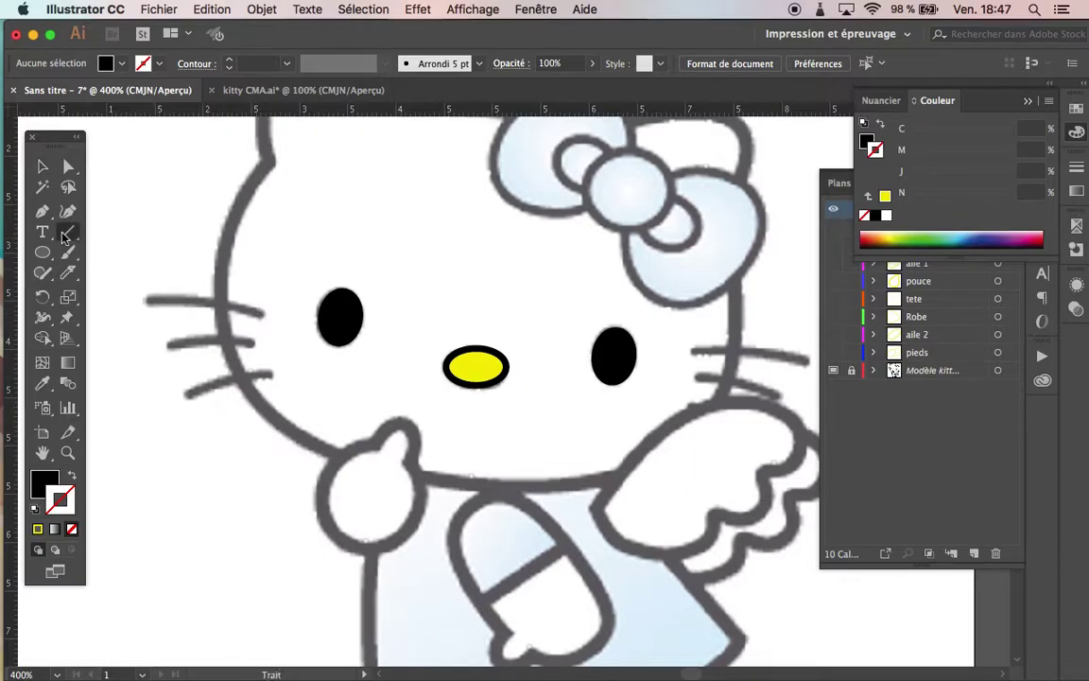
drag(68, 231, 114, 249)
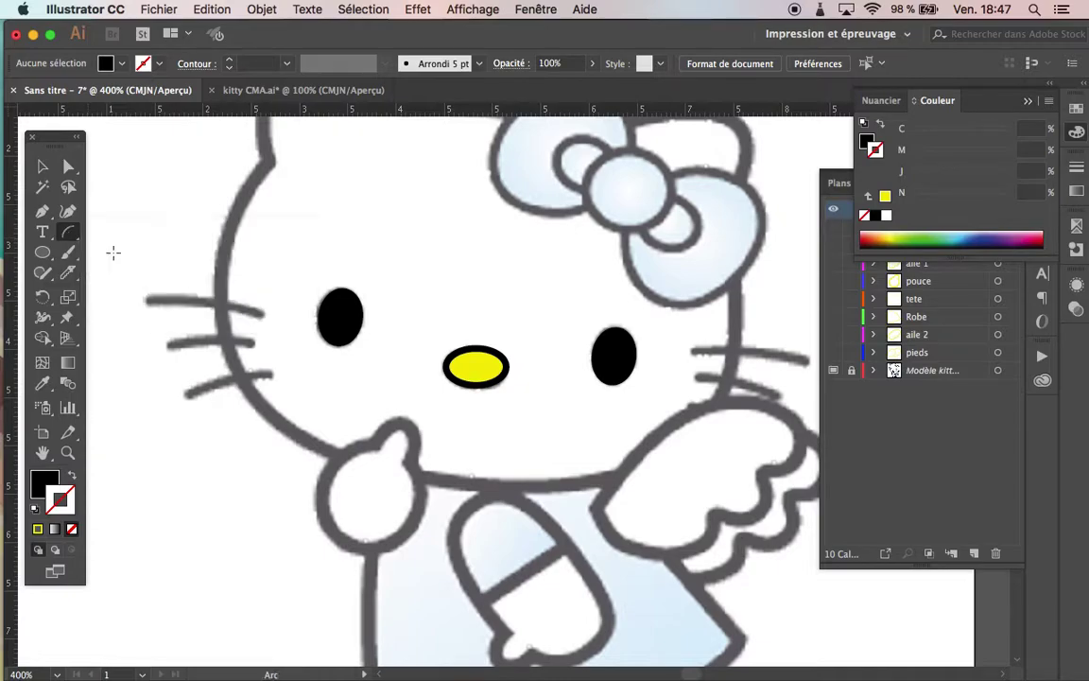
click(149, 303)
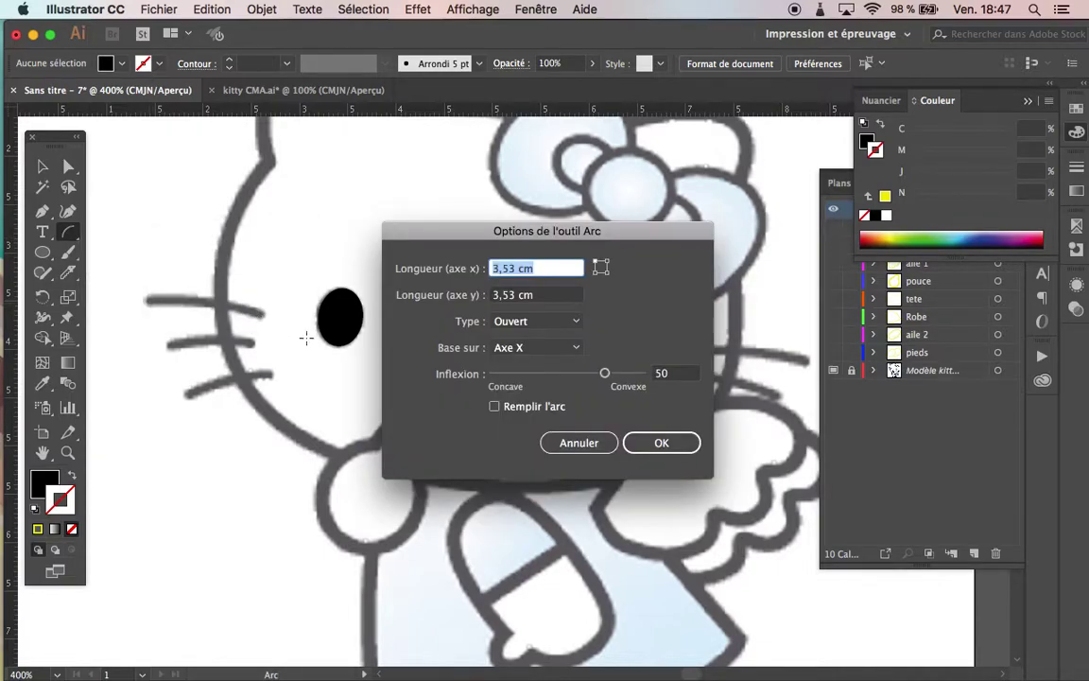
click(579, 442)
- Trace the upper left whisker as an open curved path with the Pen tool
click(44, 214)
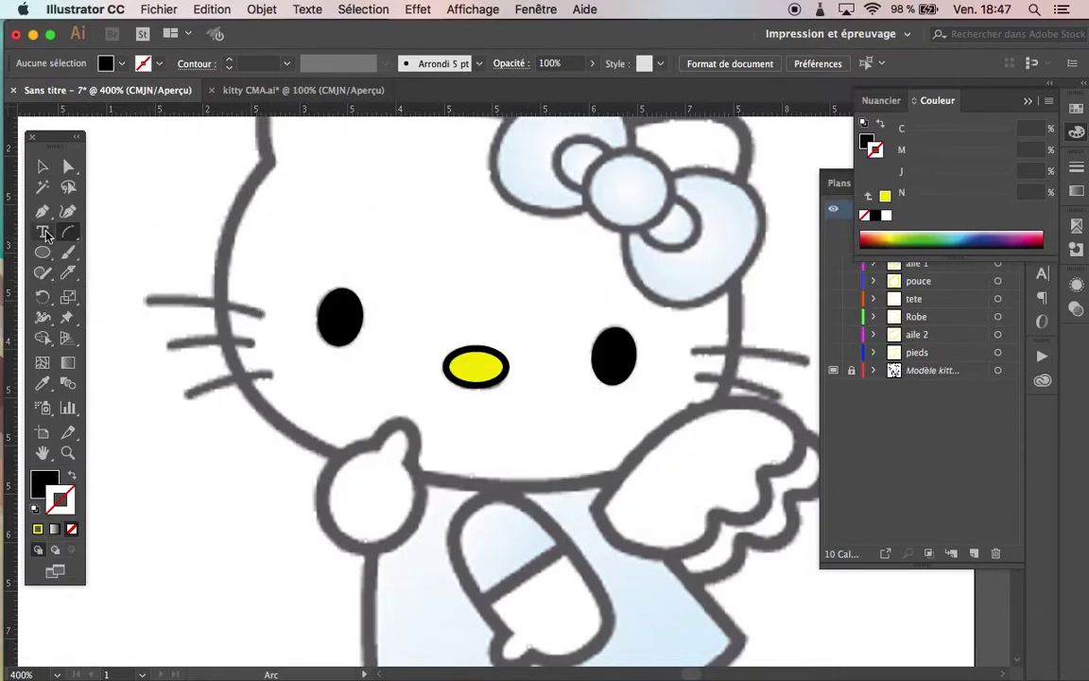
click(149, 303)
click(261, 316)
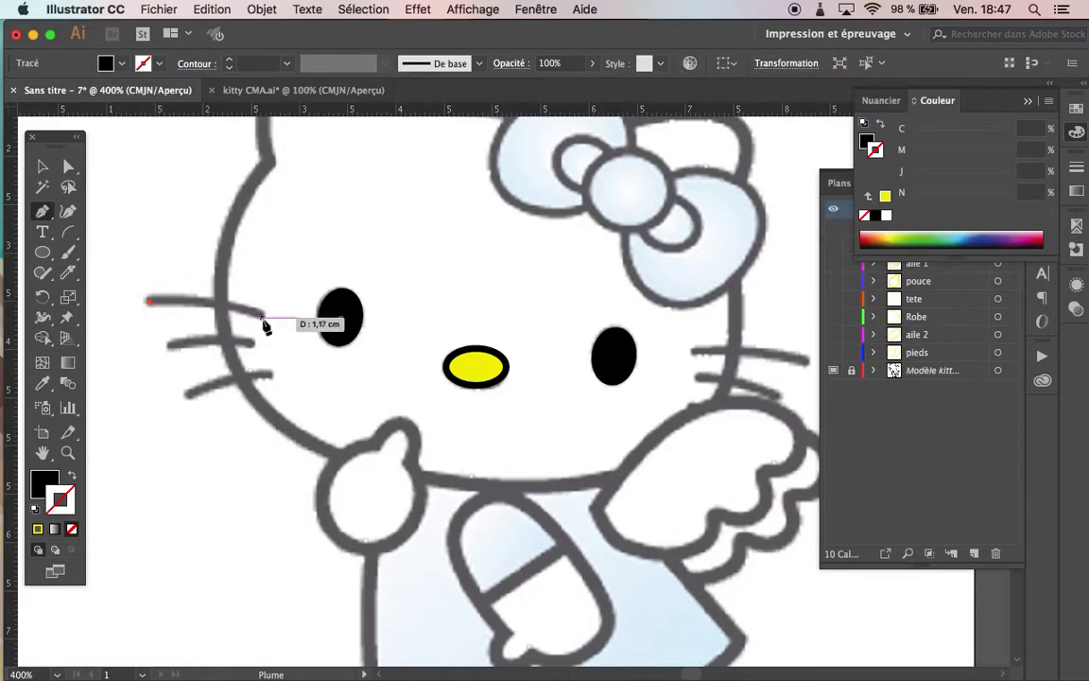
drag(269, 327, 296, 343)
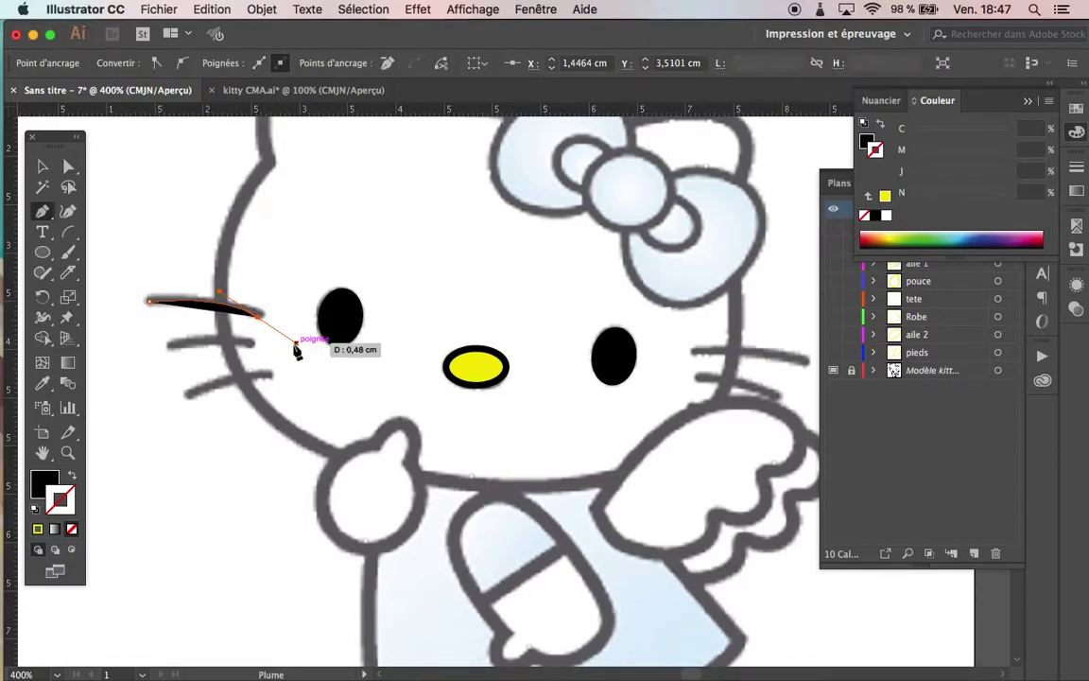
- Give the upper left whisker a 1 mm black stroke without fill and align it with the template
click(73, 476)
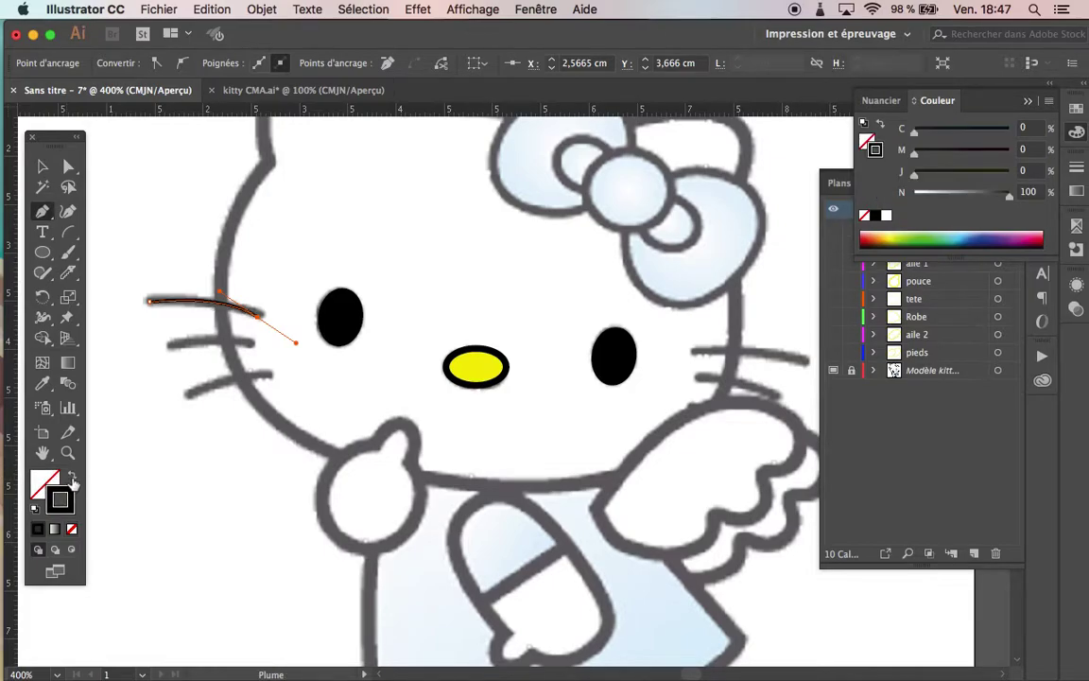
click(1077, 170)
click(909, 182)
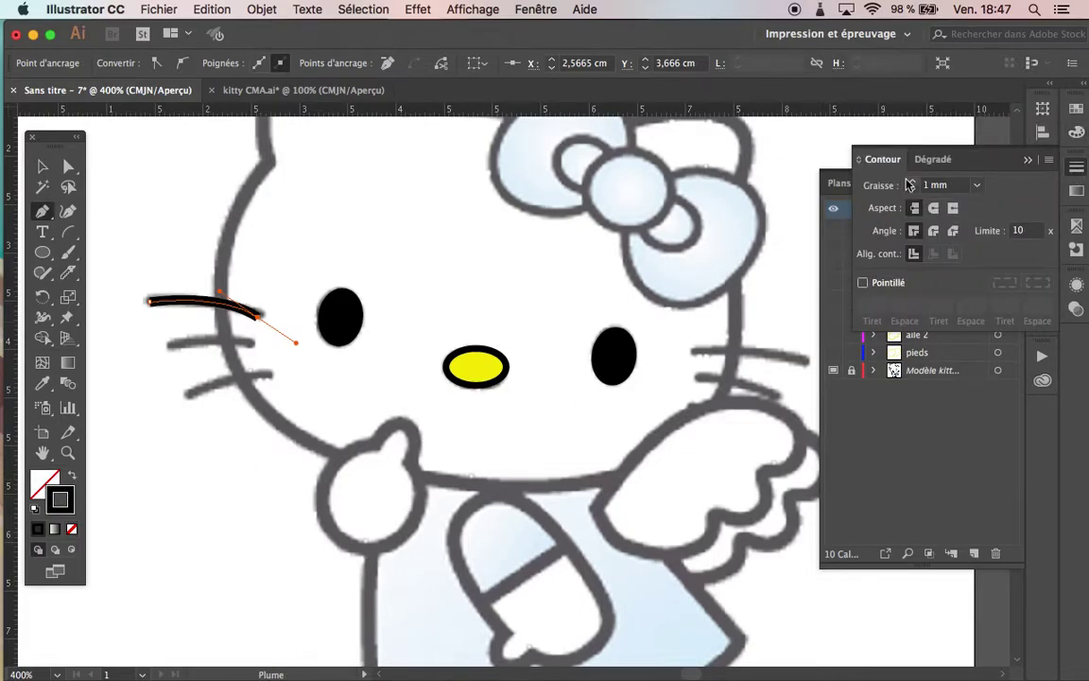
click(42, 167)
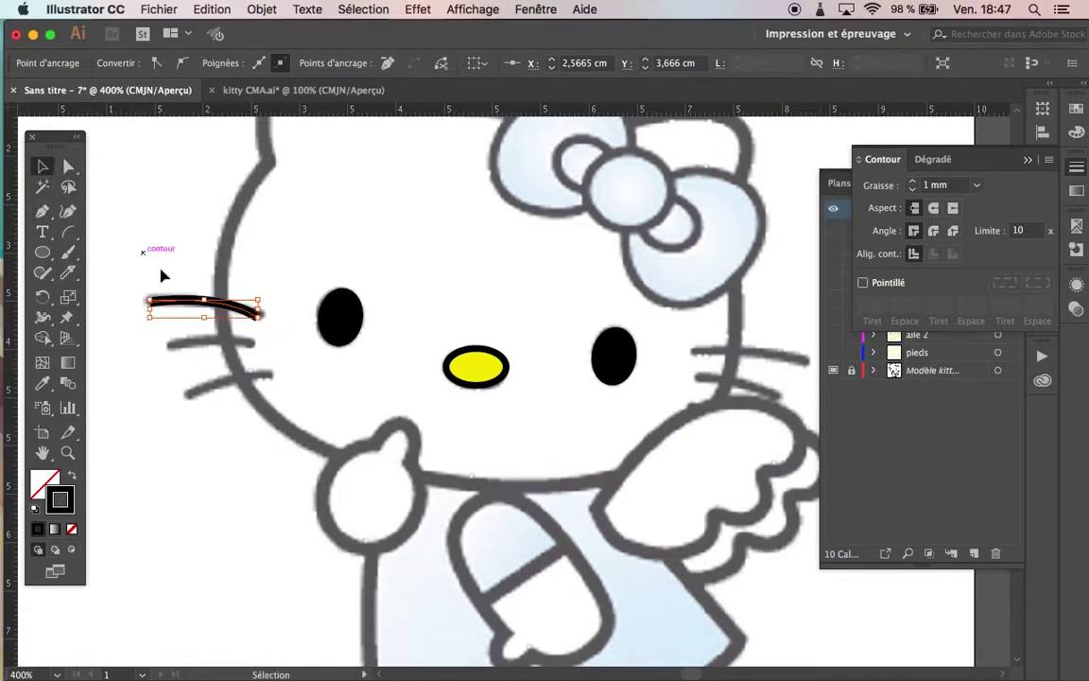
drag(242, 317, 248, 312)
click(215, 259)
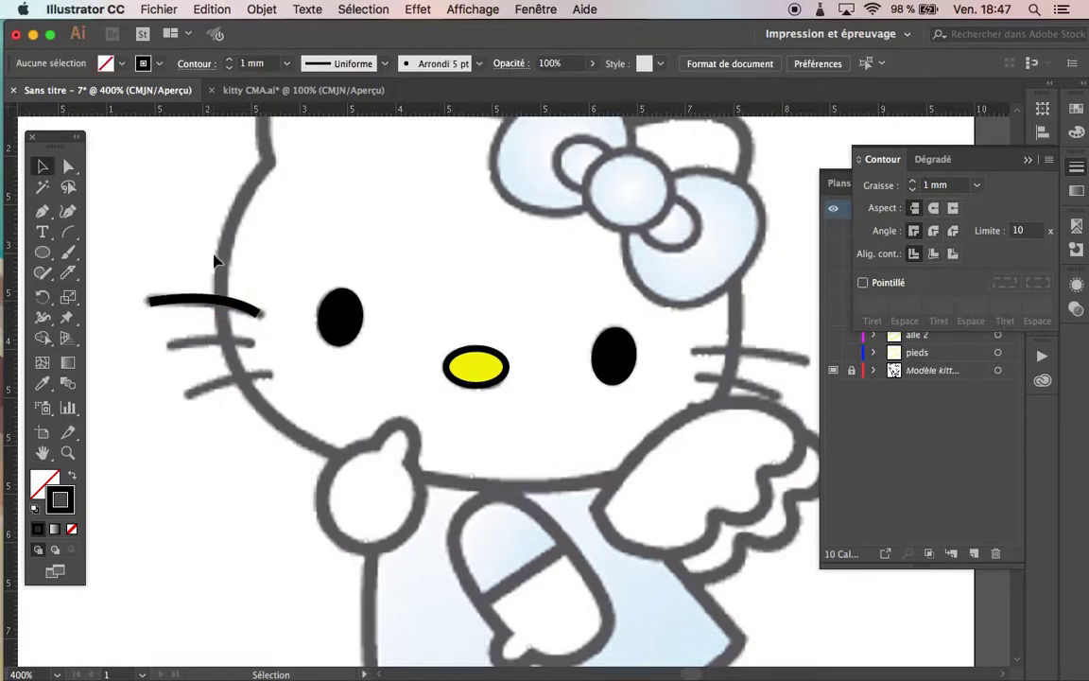
- Trace the middle and lower left whiskers as separate open curved paths with the Pen tool
click(42, 210)
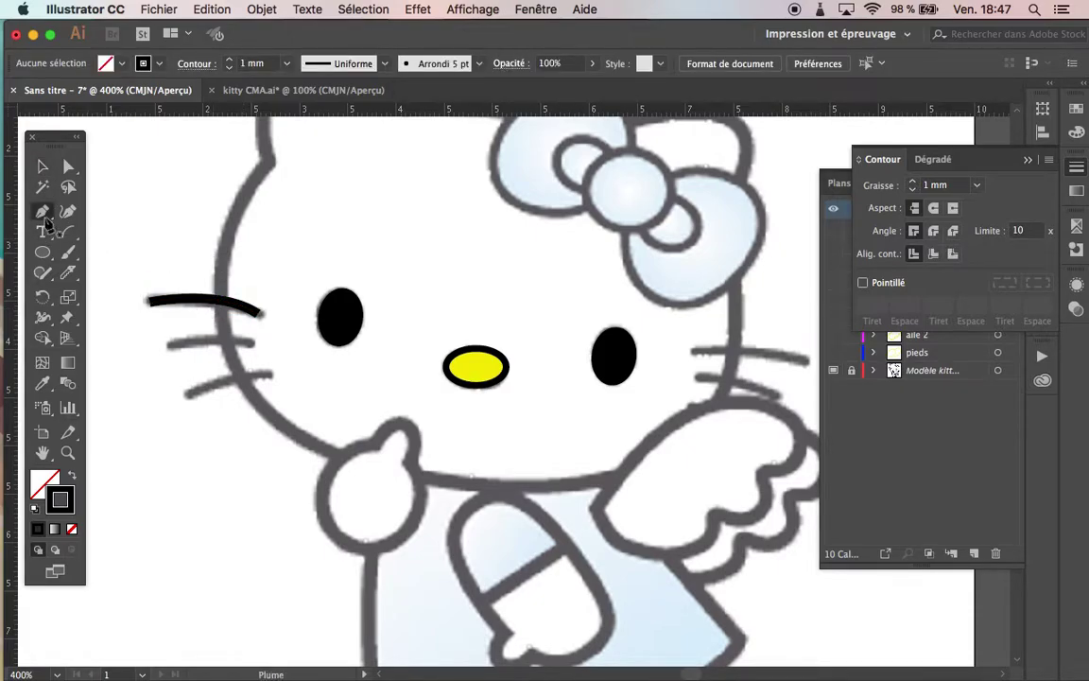
click(170, 347)
mouse_move(251, 342)
mouse_down()
mouse_move(287, 365)
mouse_move(290, 353)
mouse_up()
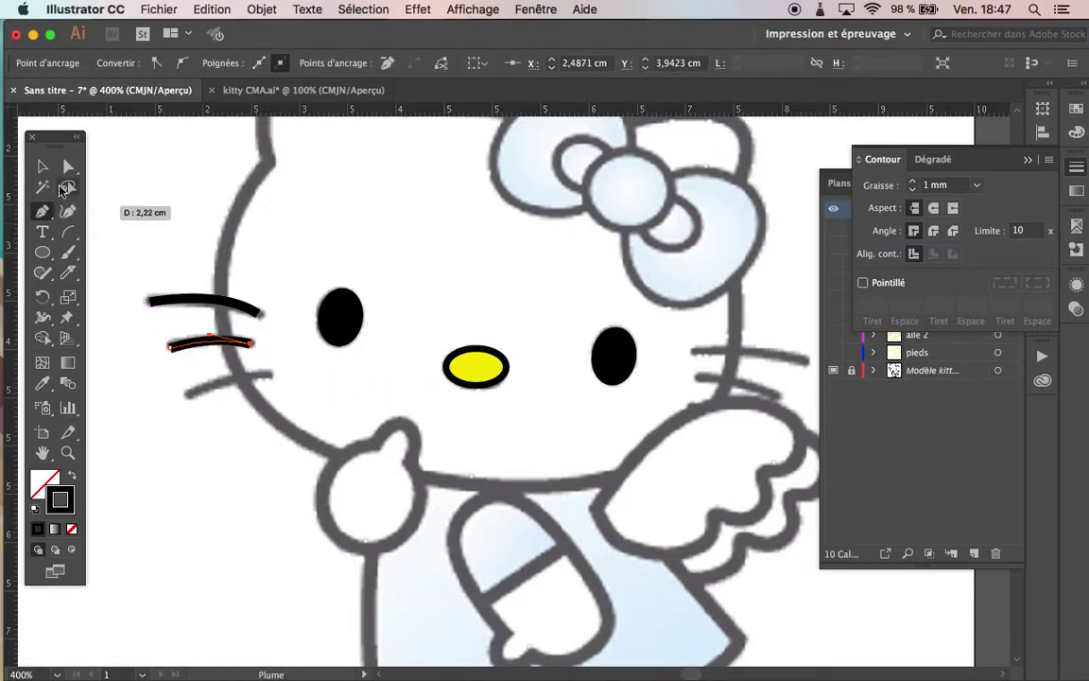
click(43, 167)
click(43, 211)
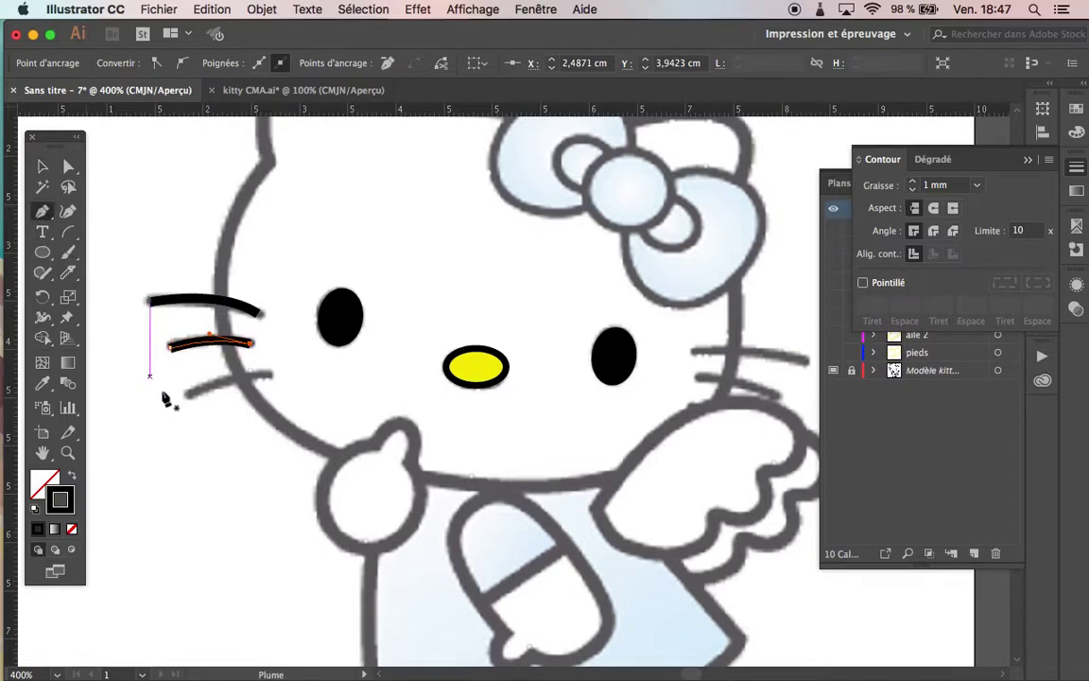
click(189, 392)
drag(268, 375, 303, 390)
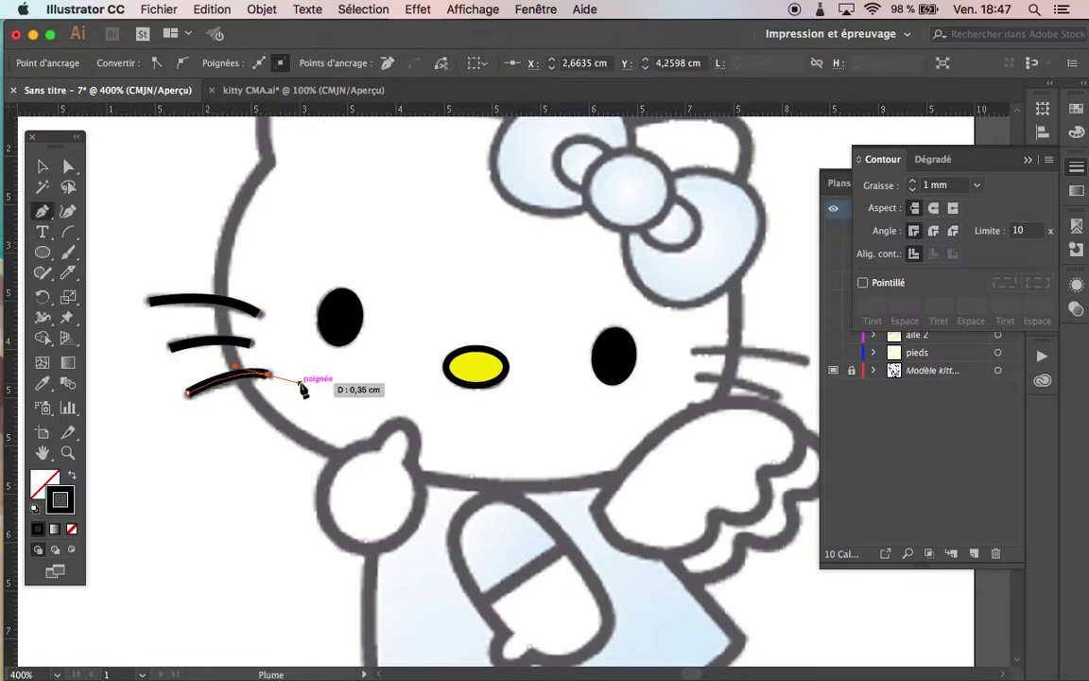
click(239, 430)
click(293, 485)
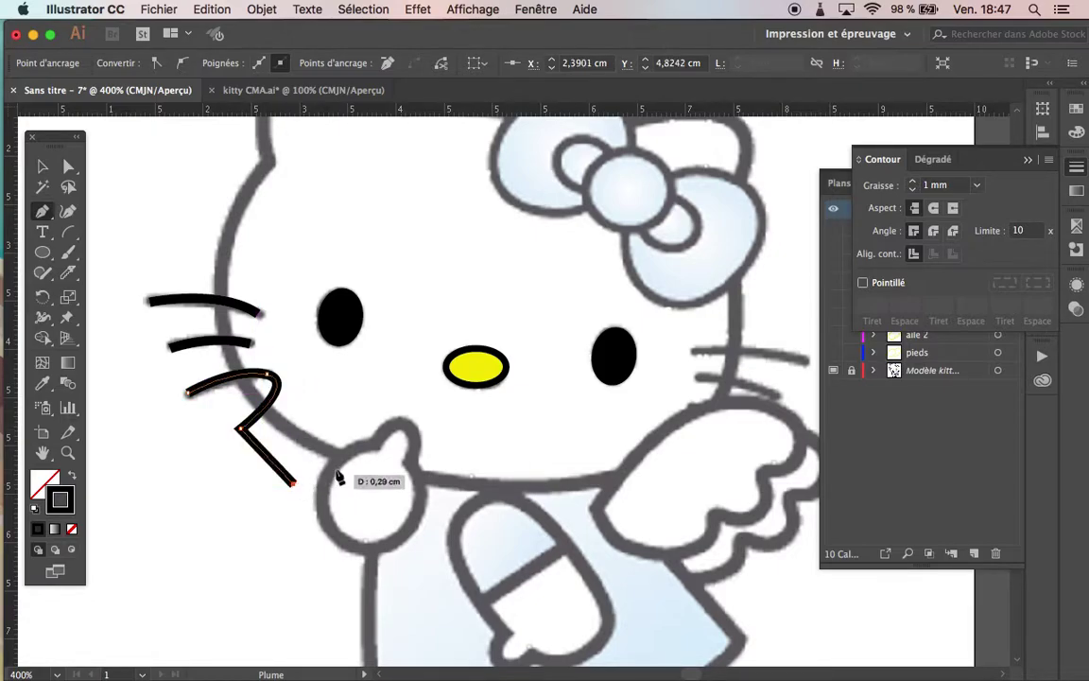
click(404, 419)
key(super+z)
key(super+z)
key(super+z)
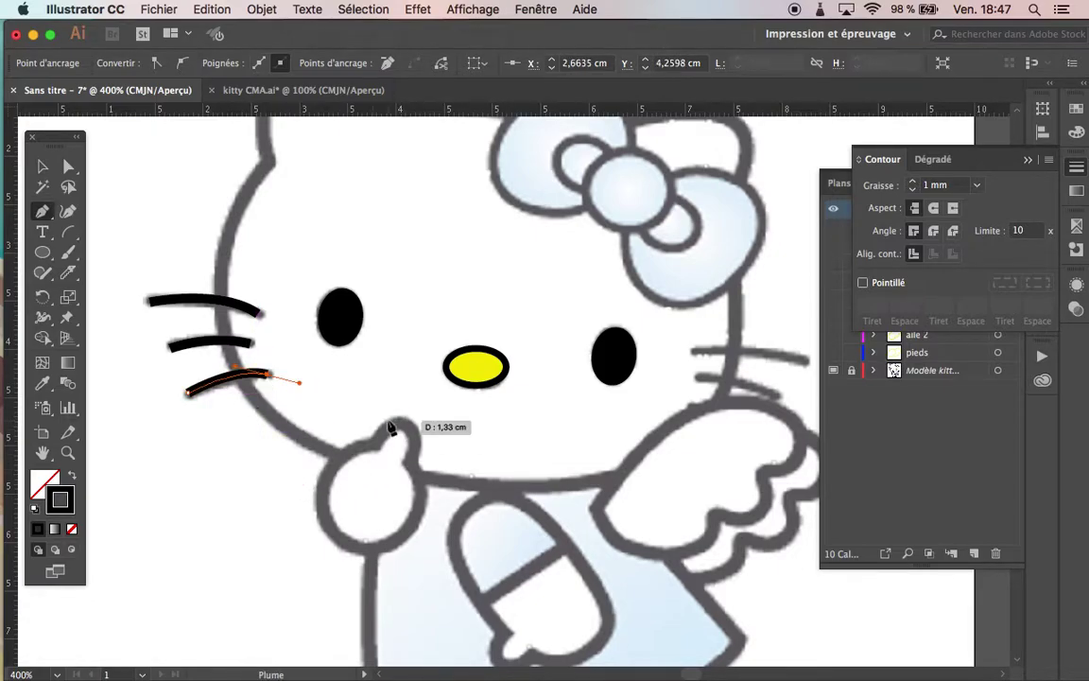
- Trace the upper right whisker as a separate open curved path with the Pen tool
click(42, 168)
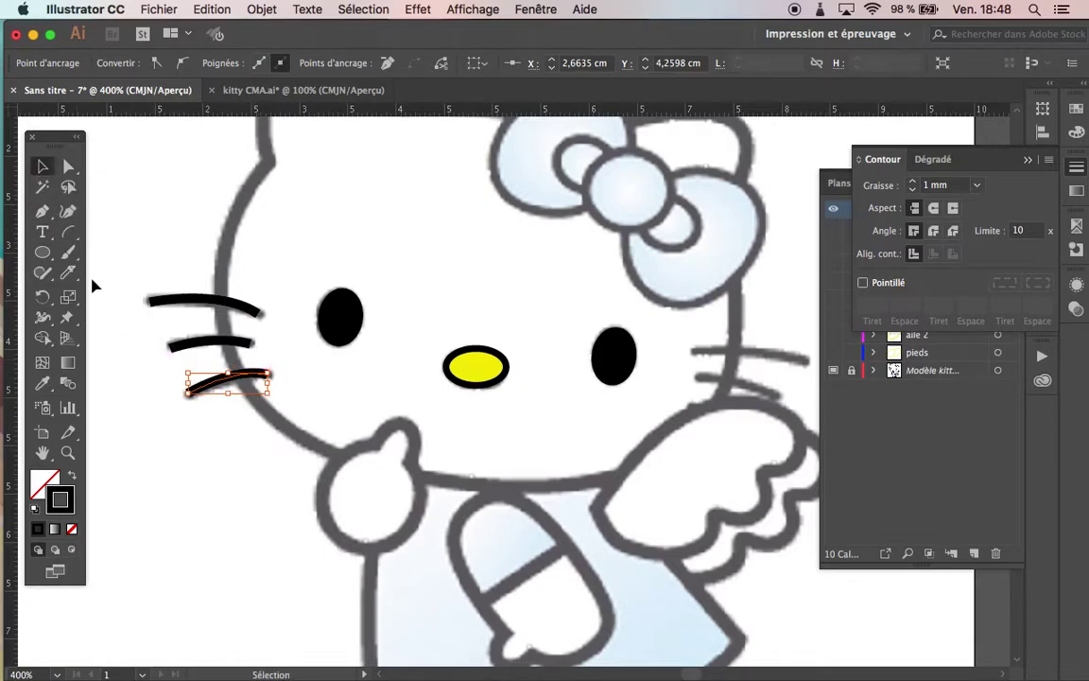
click(41, 213)
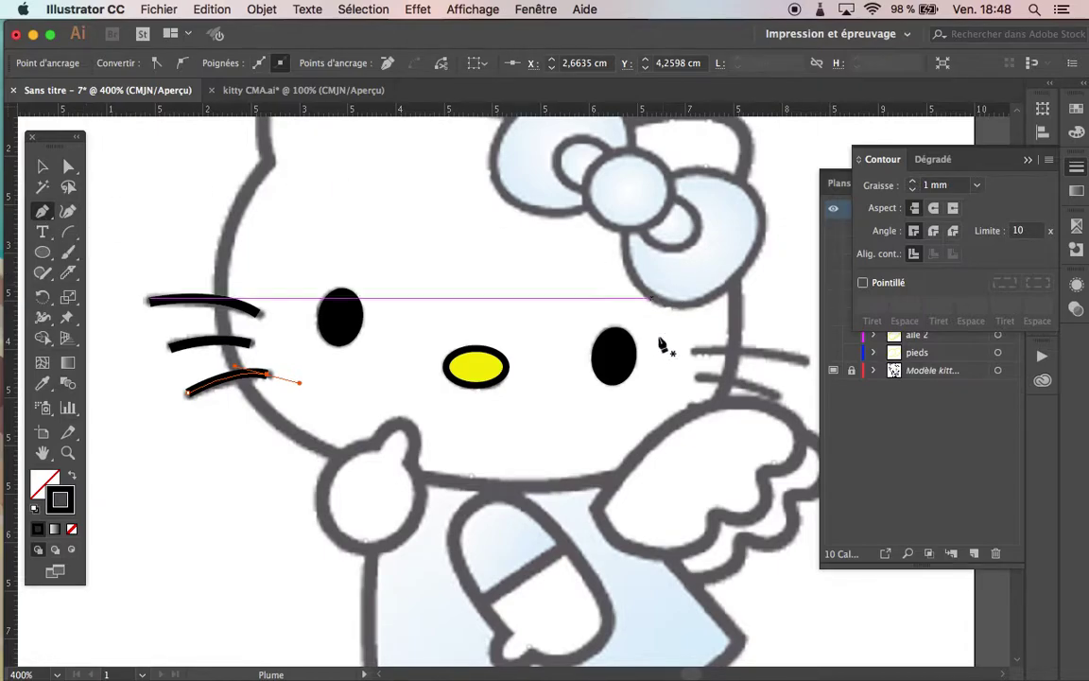
scroll(727, 413, right, 5)
mouse_move(508, 339)
mouse_down()
mouse_move(554, 341)
mouse_move(559, 353)
mouse_move(518, 348)
mouse_up()
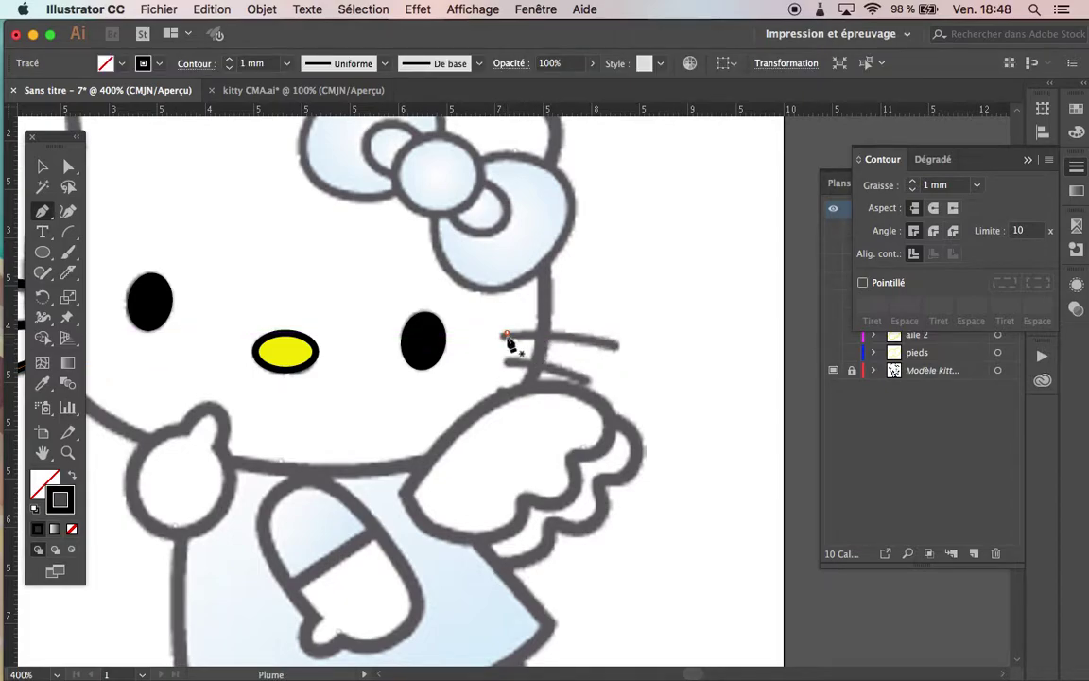
drag(616, 348, 655, 378)
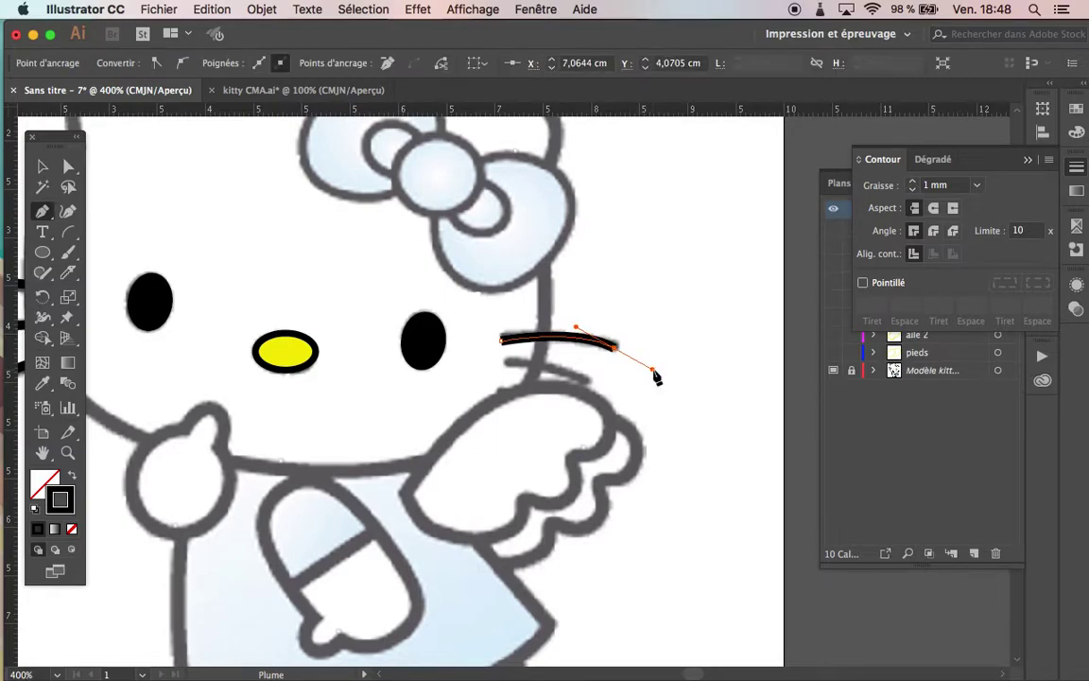
click(42, 167)
- Trace the lower right whisker as a separate open curved path with the Pen tool and deselect it
click(43, 210)
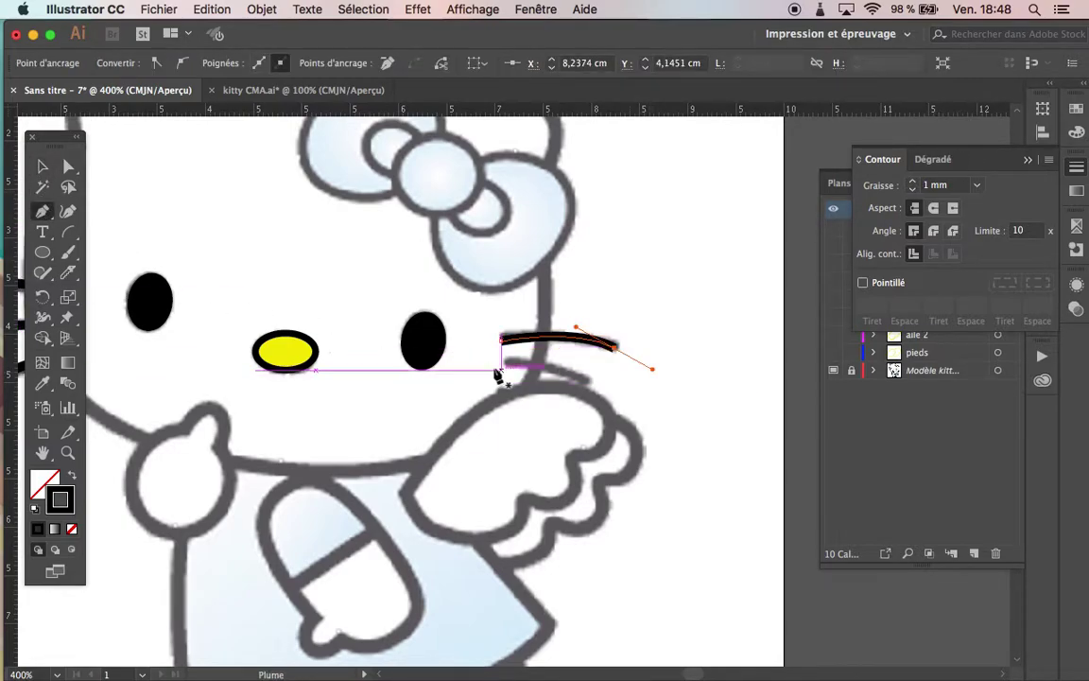
click(506, 357)
drag(585, 381, 605, 409)
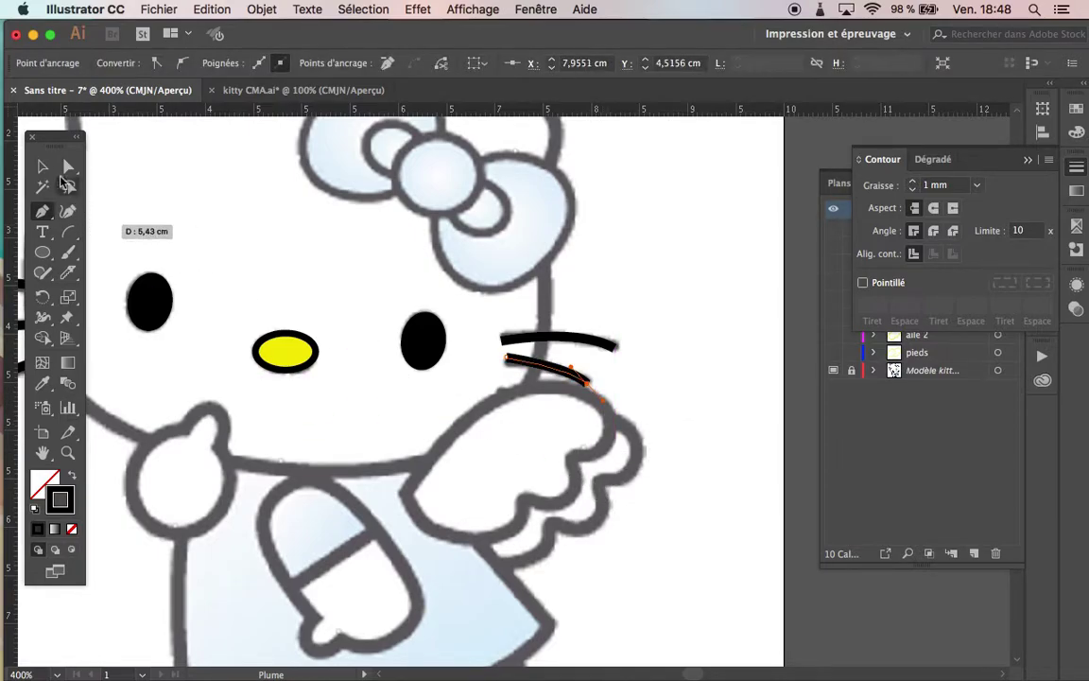
key(v)
click(720, 516)
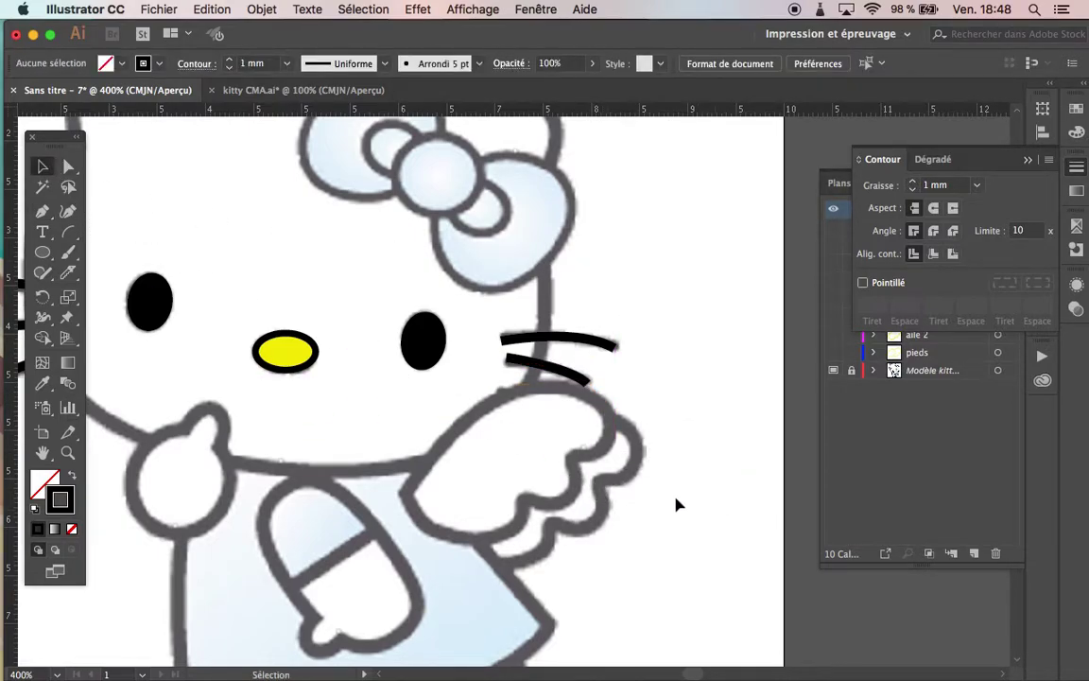
- Shift the lower right whisker about 0.05 cm down and reposition its outer anchor point to match the template
click(68, 455)
click(566, 333)
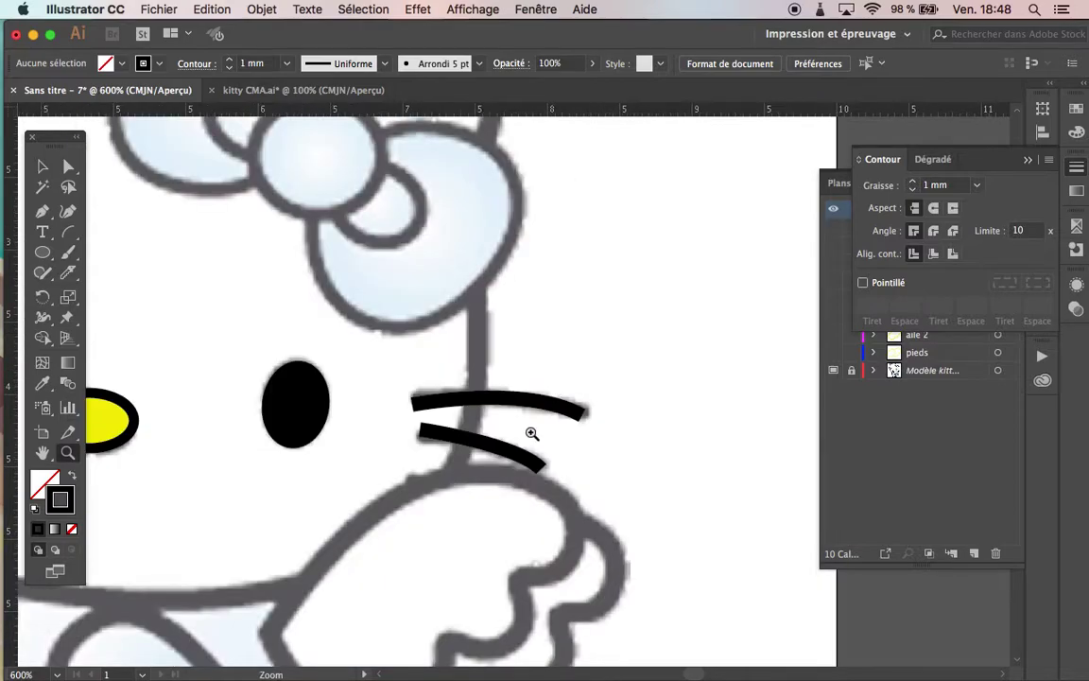
click(528, 433)
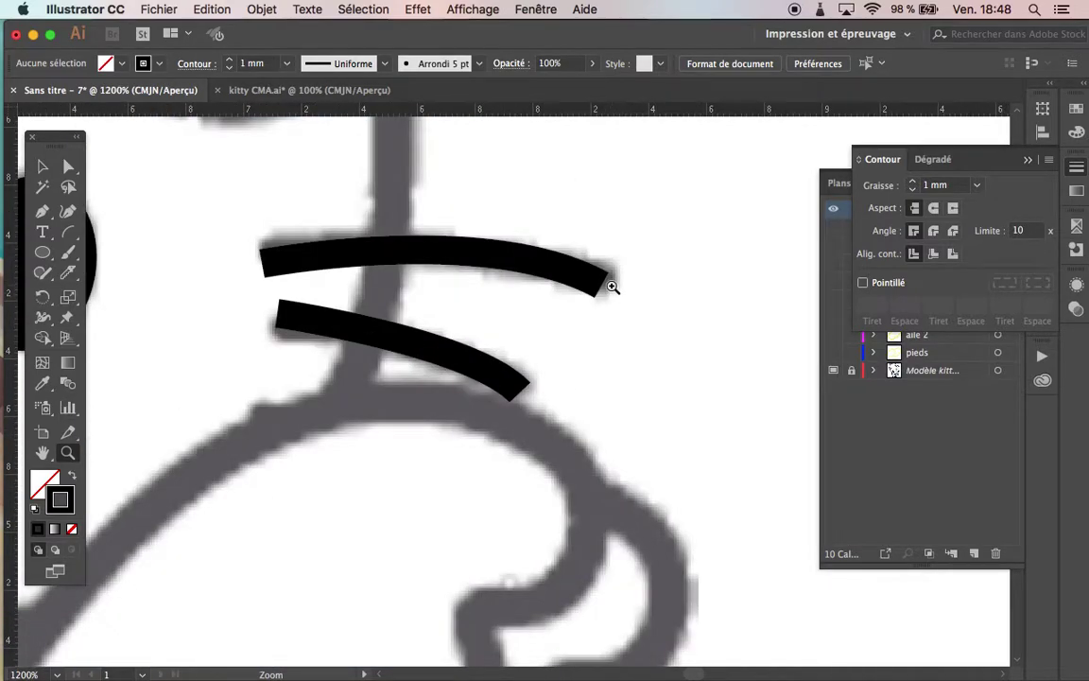
click(42, 166)
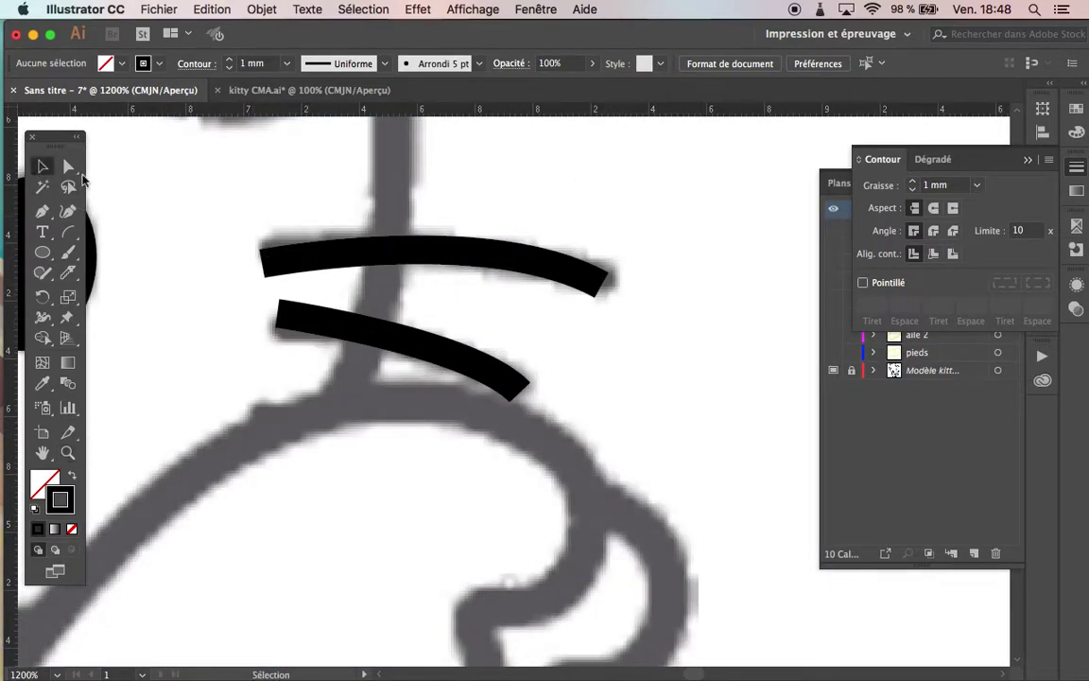
click(337, 261)
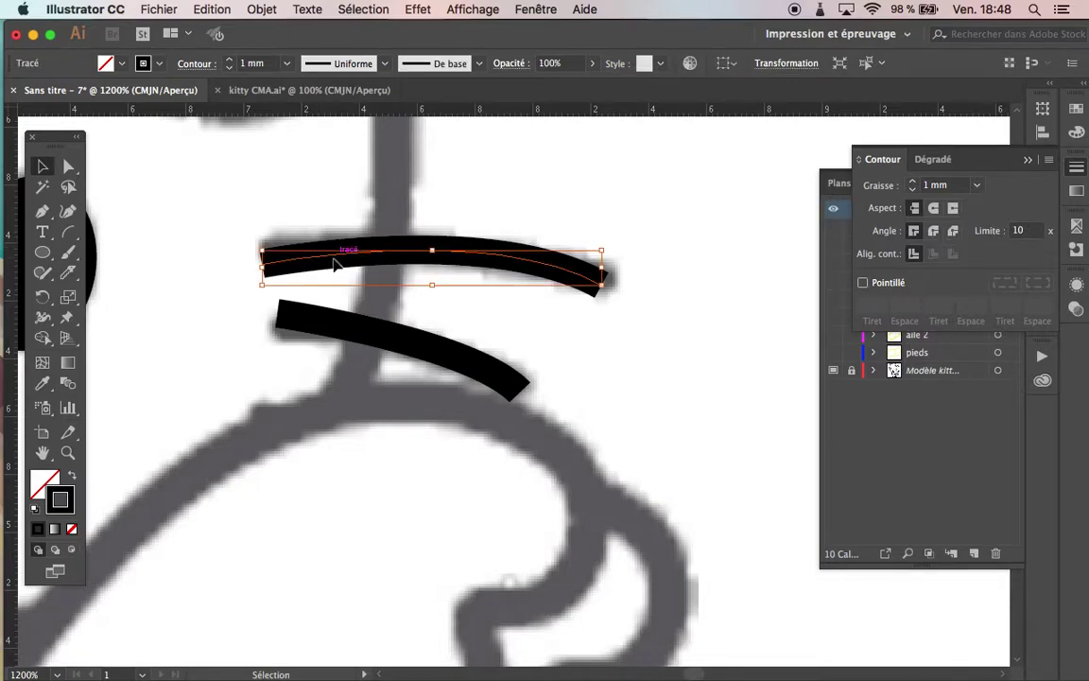
click(341, 340)
key(super+shift+a)
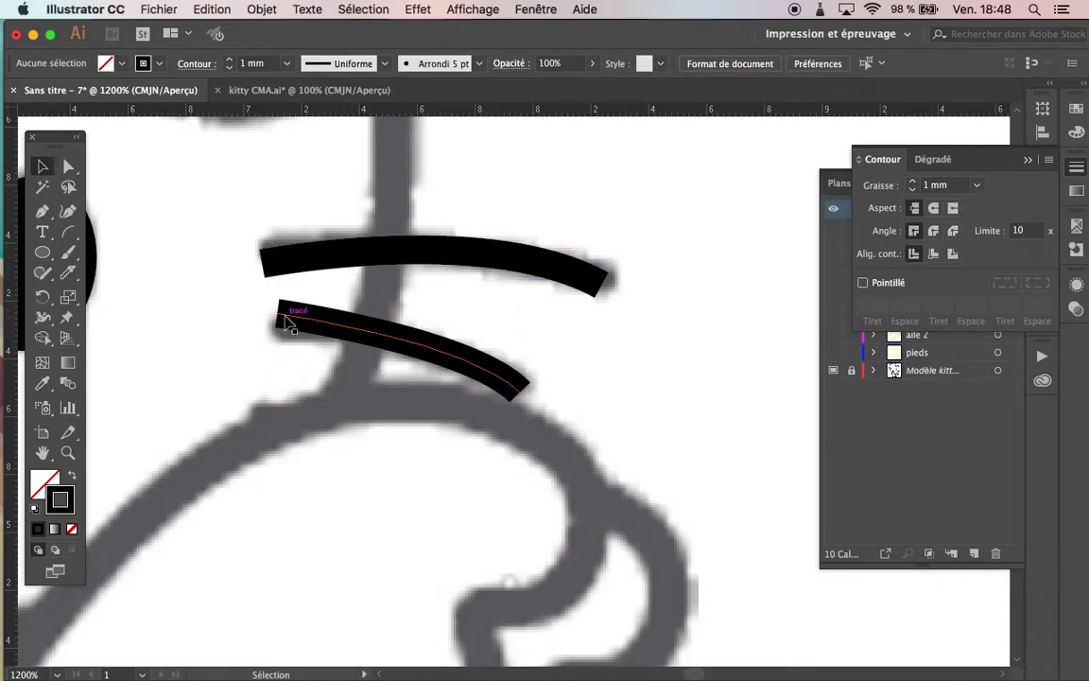
click(288, 323)
click(69, 166)
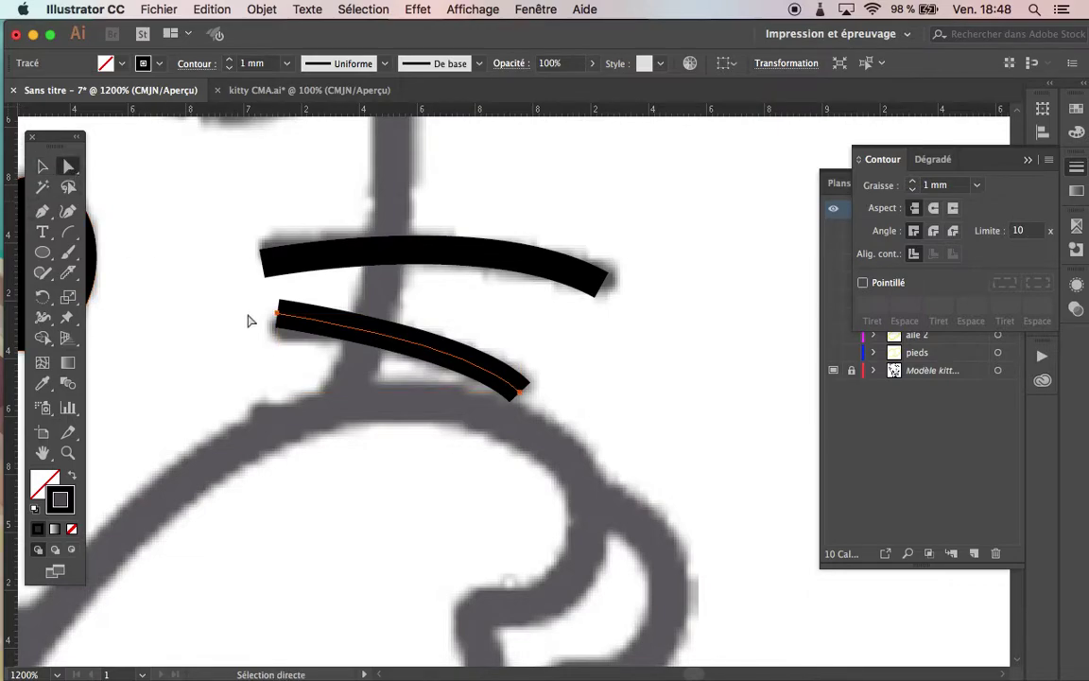
drag(277, 323, 278, 340)
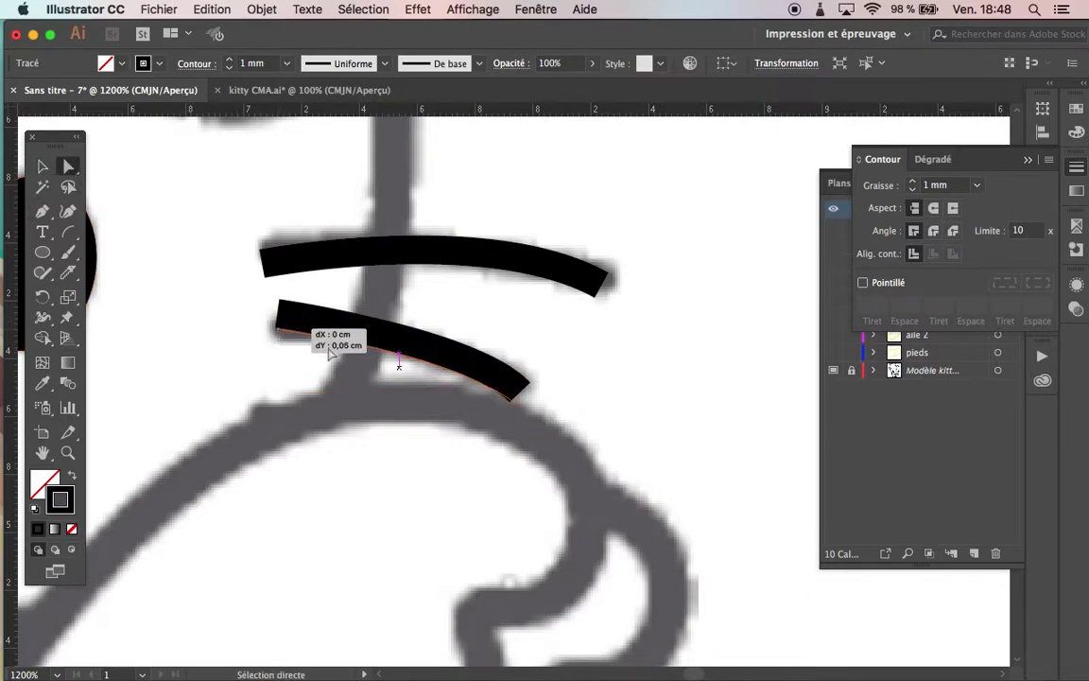
click(521, 410)
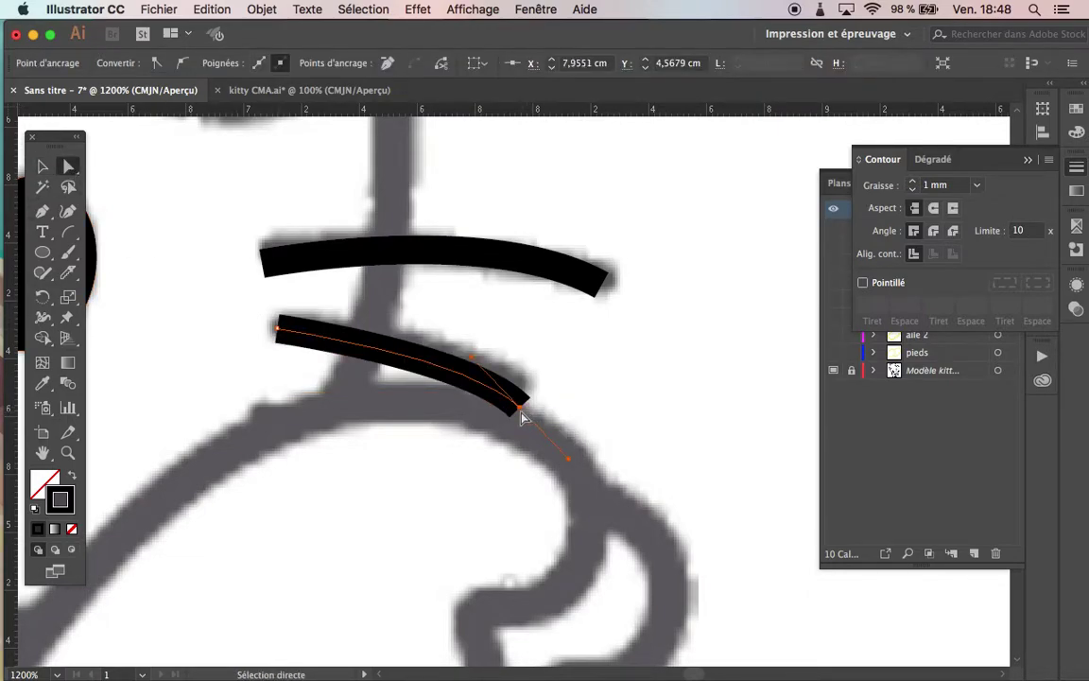
drag(520, 409, 524, 395)
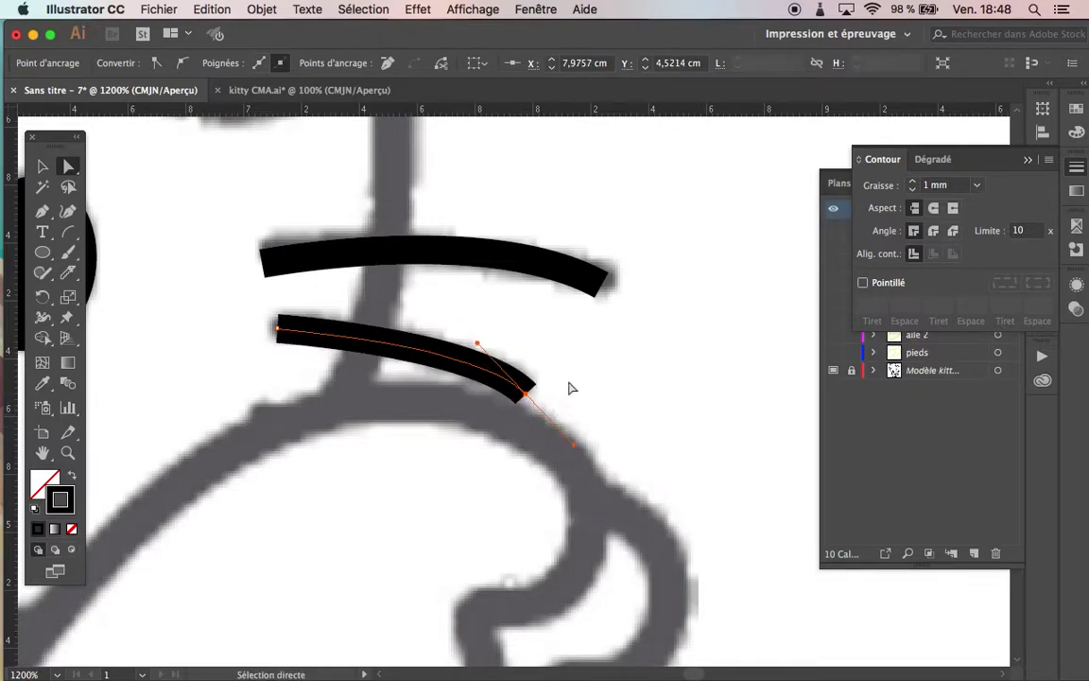
- Give both right whiskers round stroke caps
click(43, 165)
drag(215, 196, 681, 457)
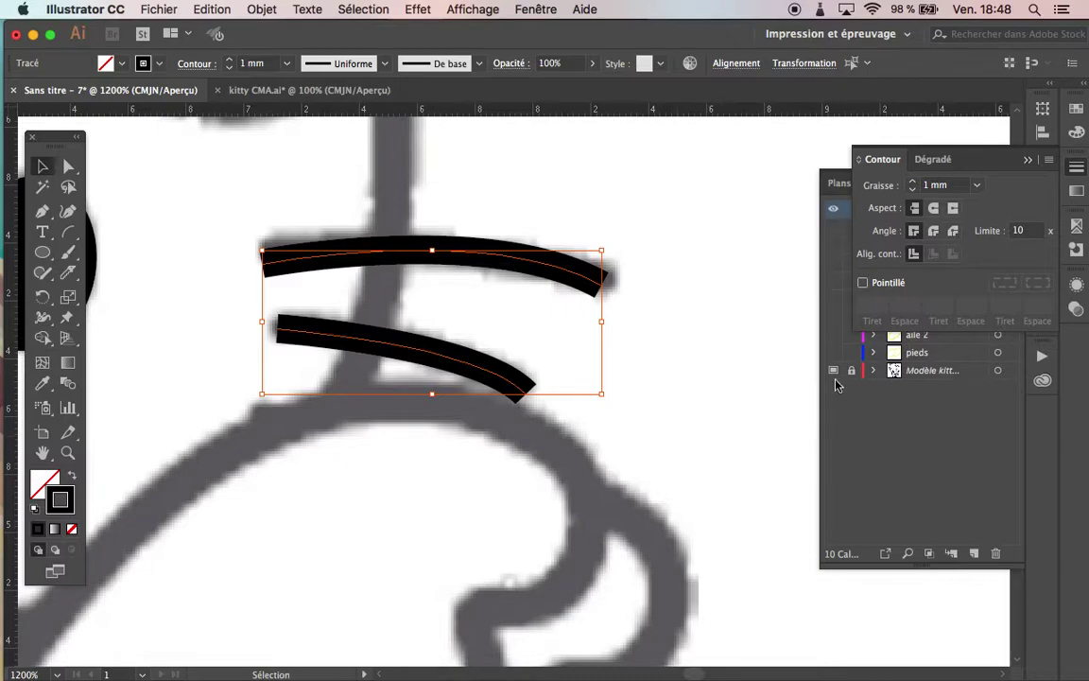
click(942, 203)
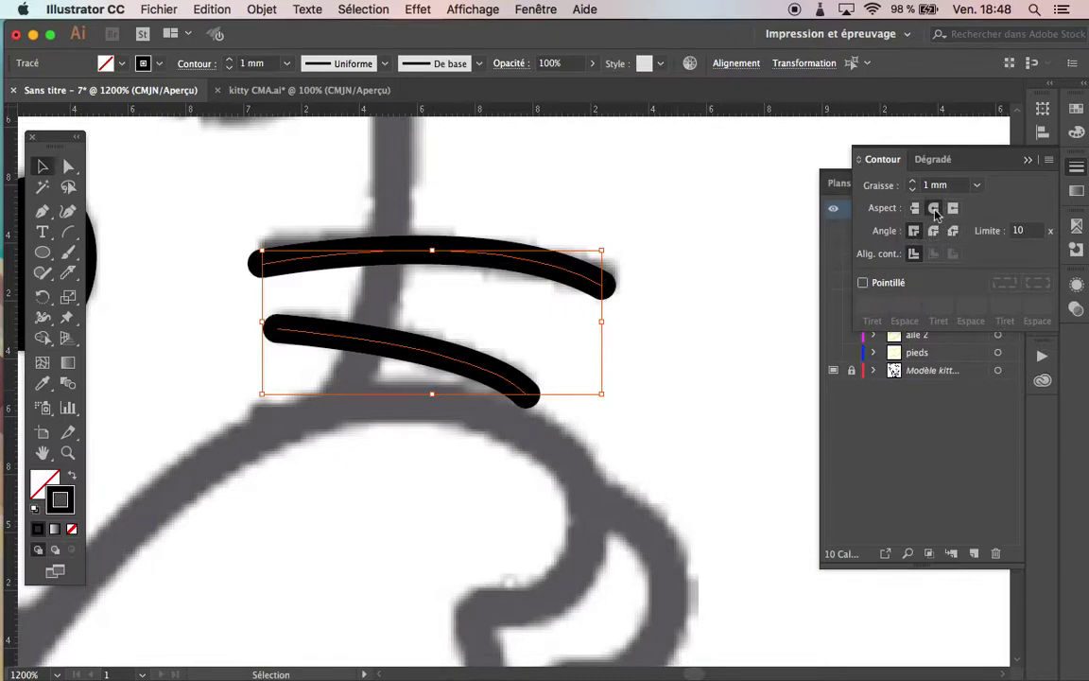
click(711, 413)
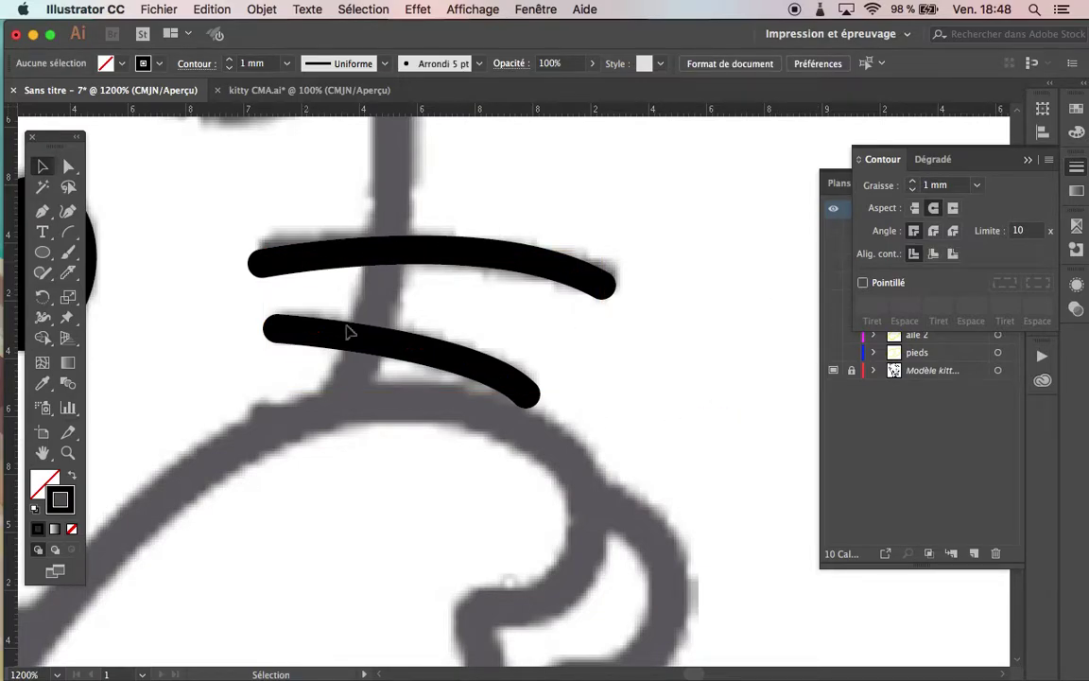
- Give each of the three left whiskers round stroke caps
scroll(314, 402, left, 10)
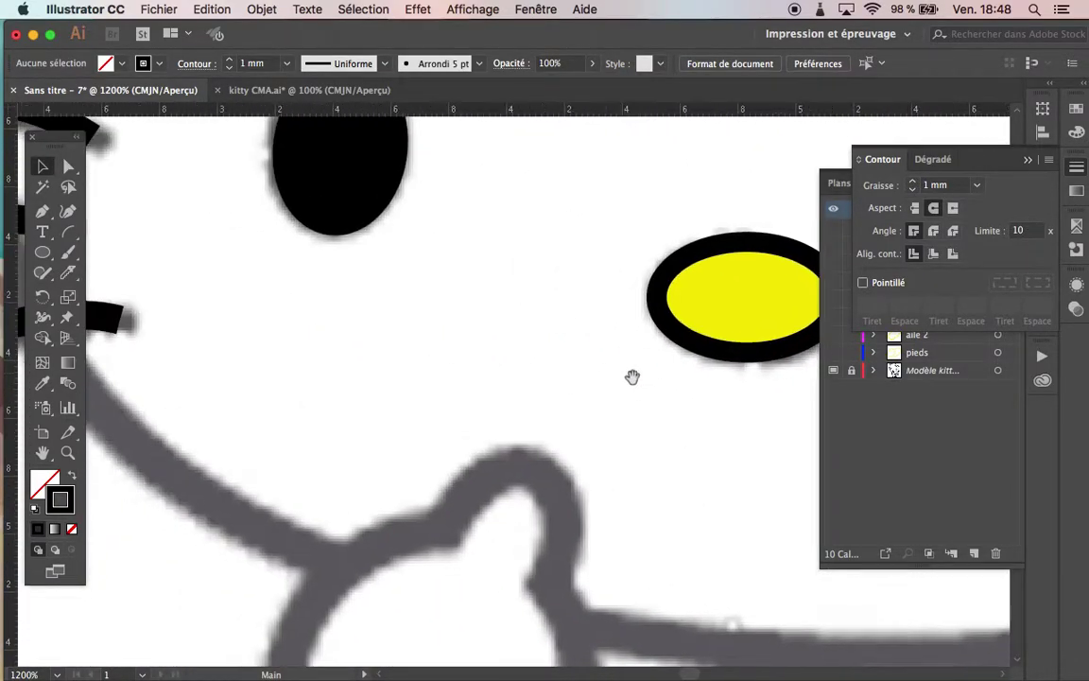
scroll(706, 475, left, 2)
click(438, 450)
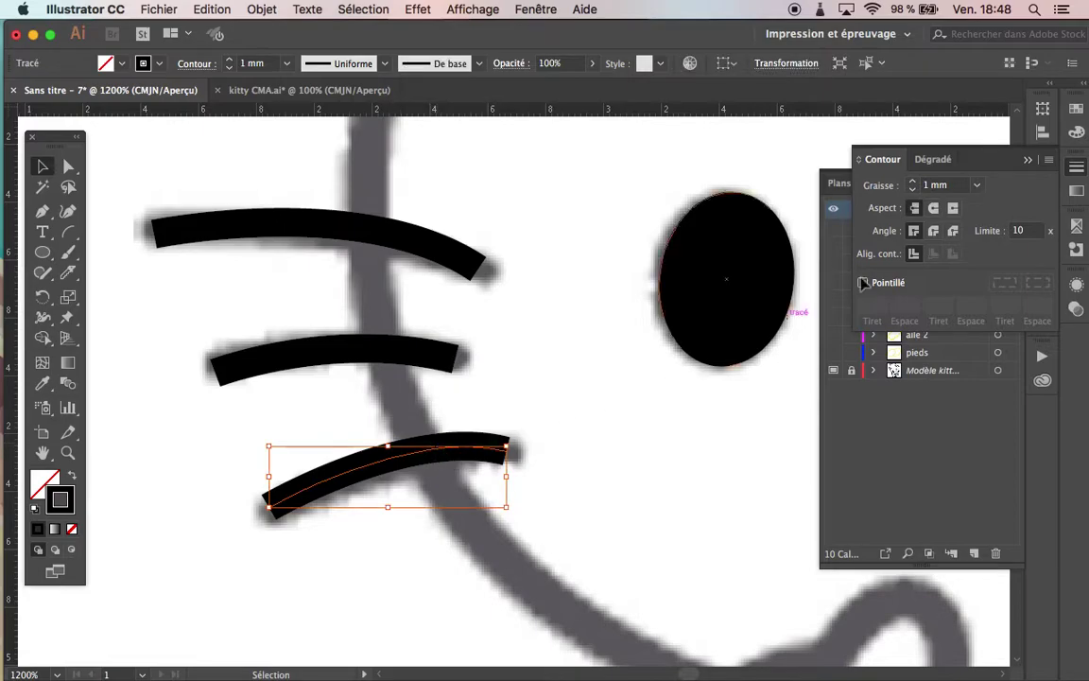
click(935, 209)
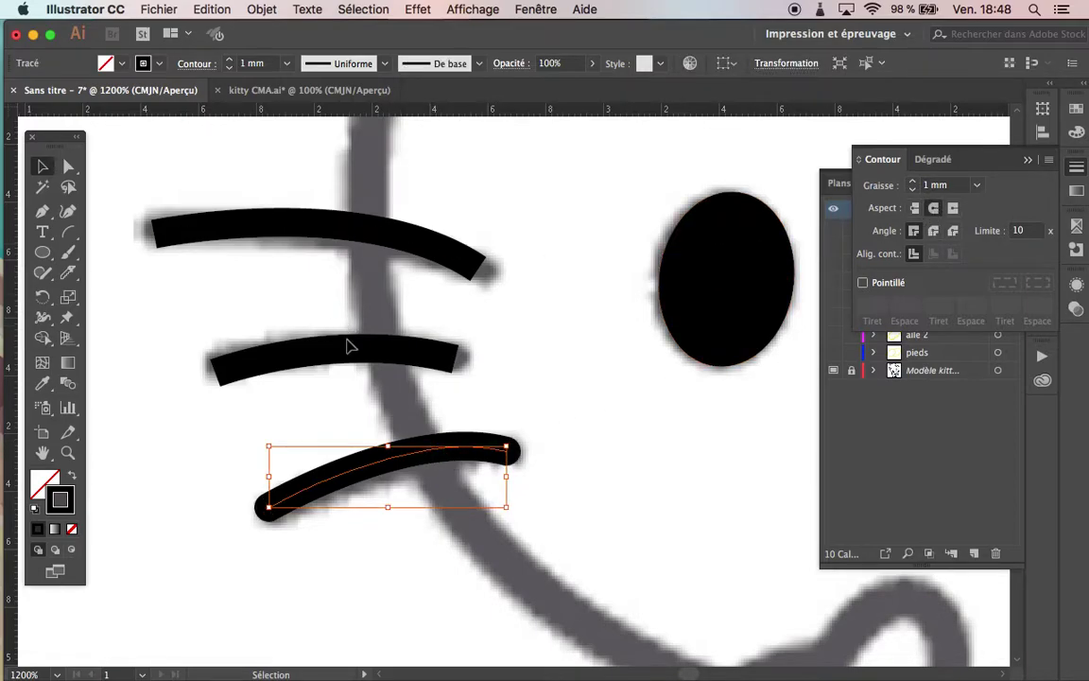
click(320, 314)
click(363, 356)
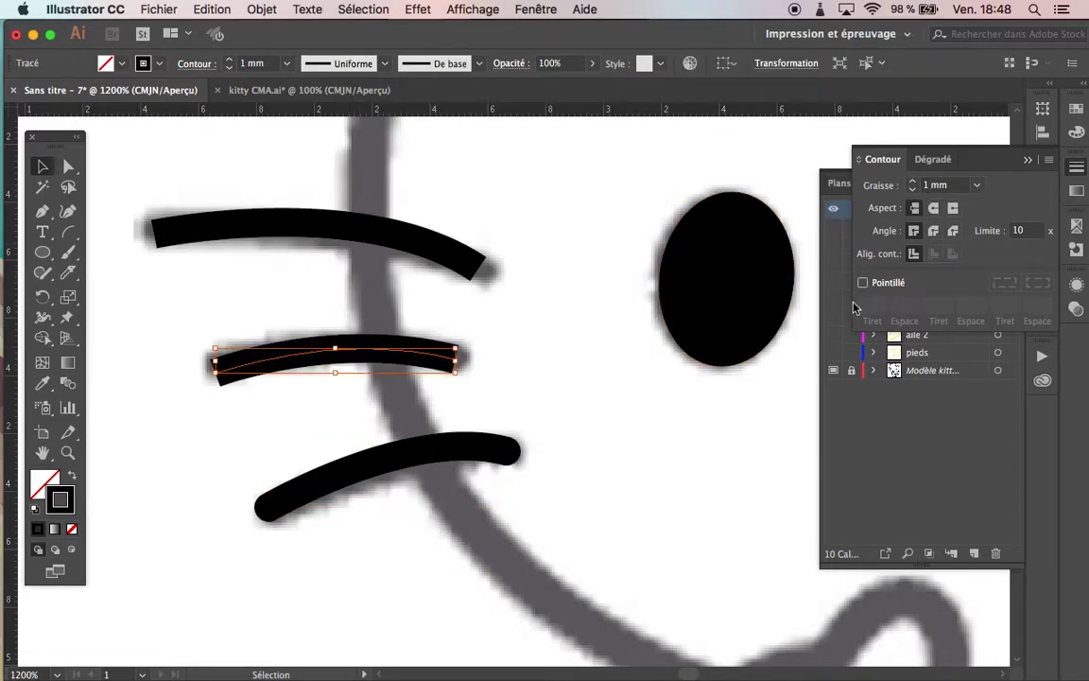
click(934, 209)
click(365, 231)
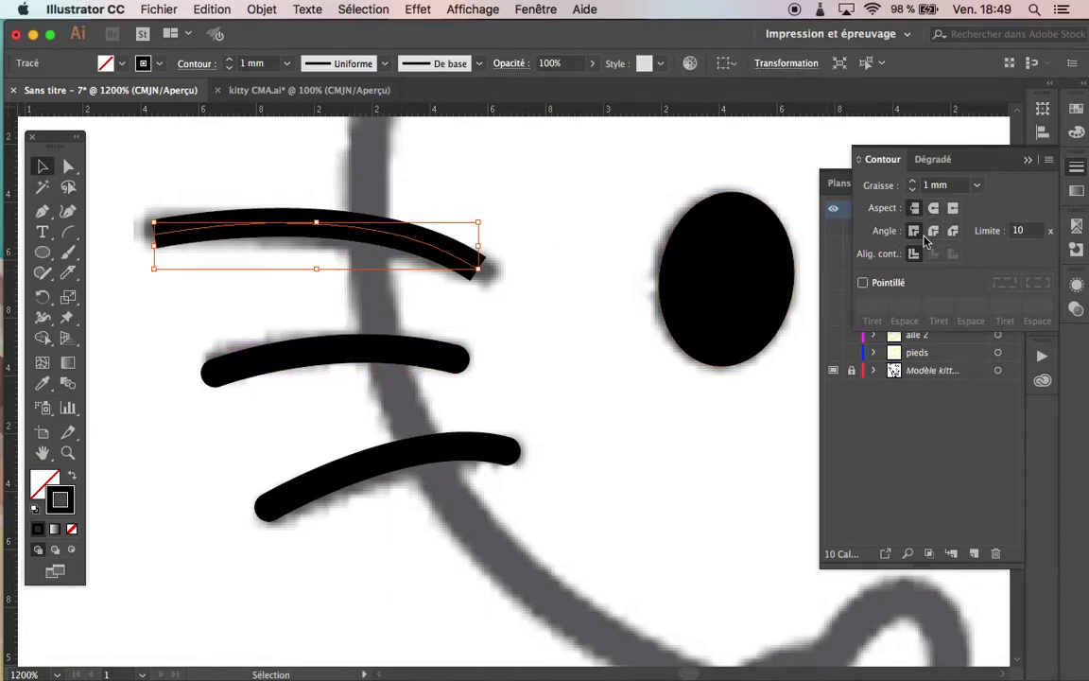
click(935, 209)
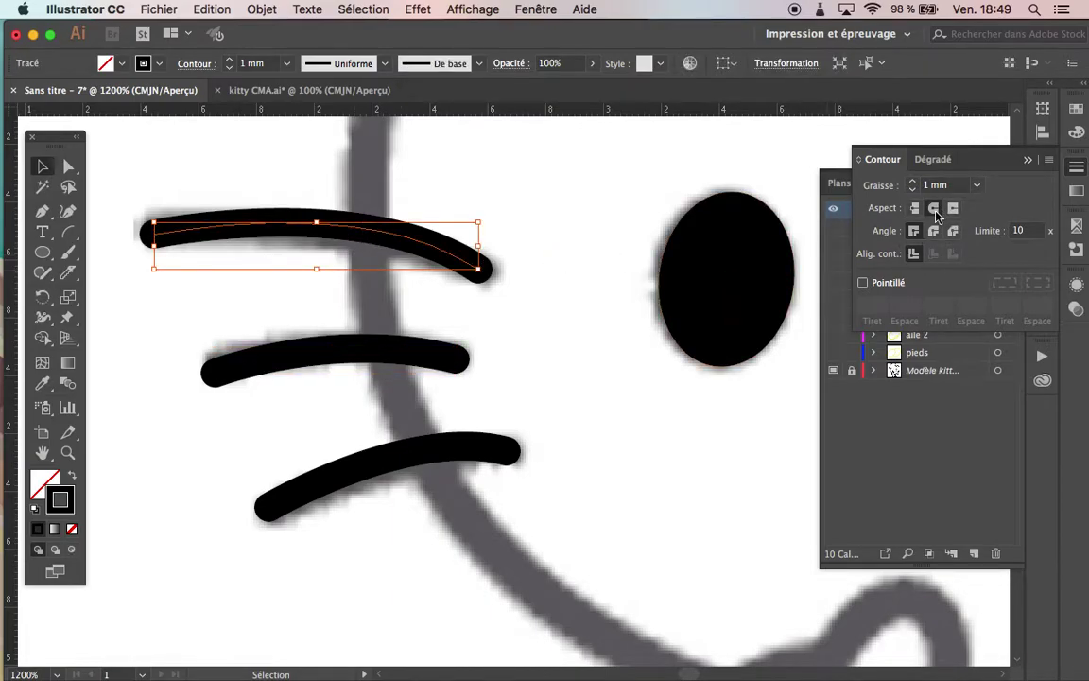
- Hide the visage layer and show all the layers from noeud down to pieds
click(750, 325)
key(super+minus)
key(super+minus)
key(super+minus)
key(super+minus)
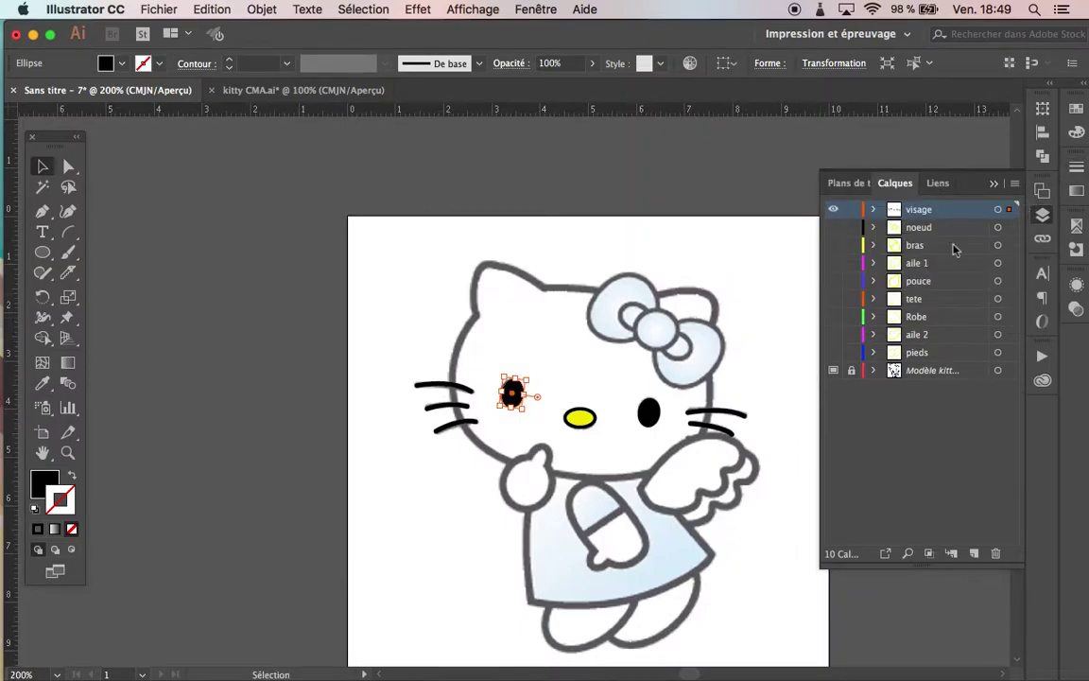
click(833, 211)
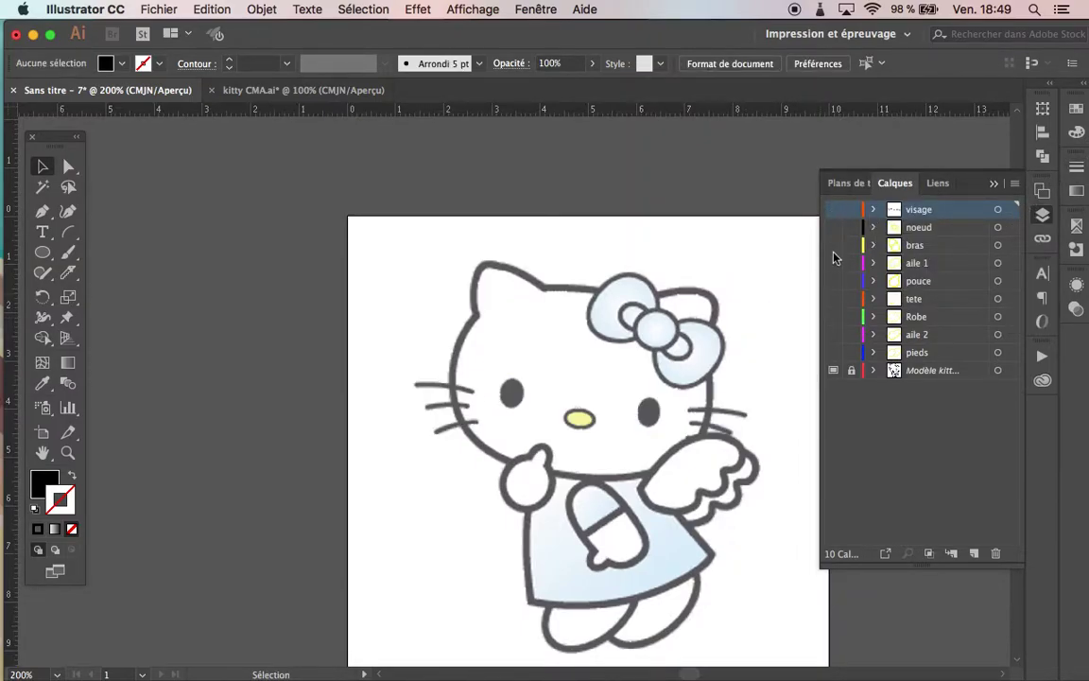
drag(834, 231, 834, 357)
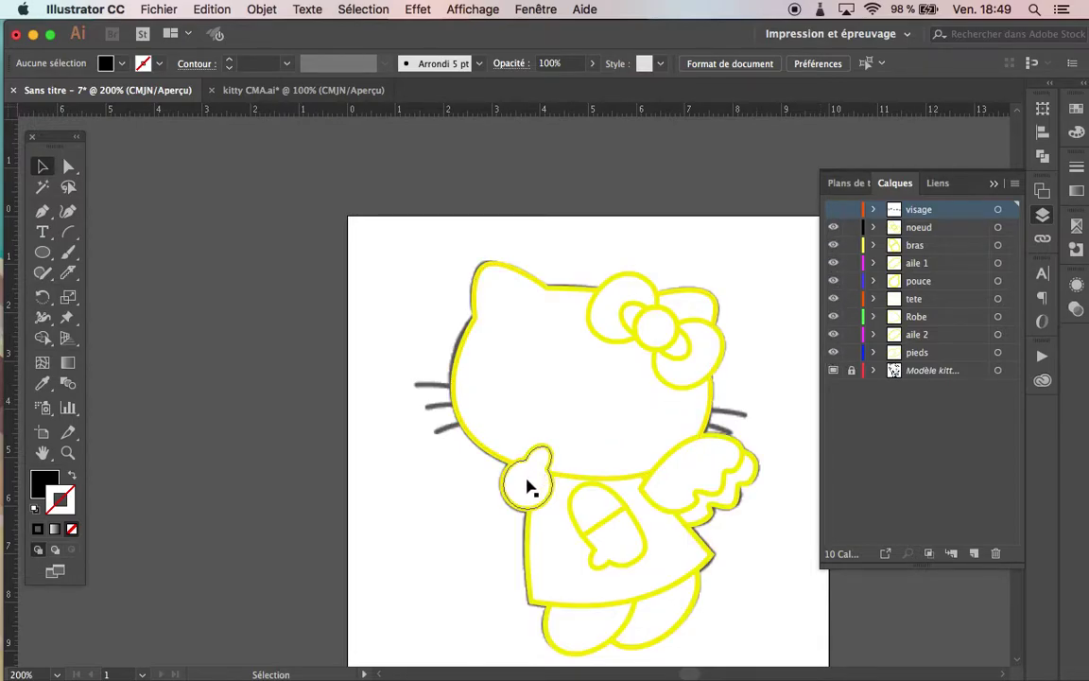
- Set round caps and round corner joins on the stroke of the hand outline in the pouce layer
click(68, 453)
click(537, 444)
click(693, 426)
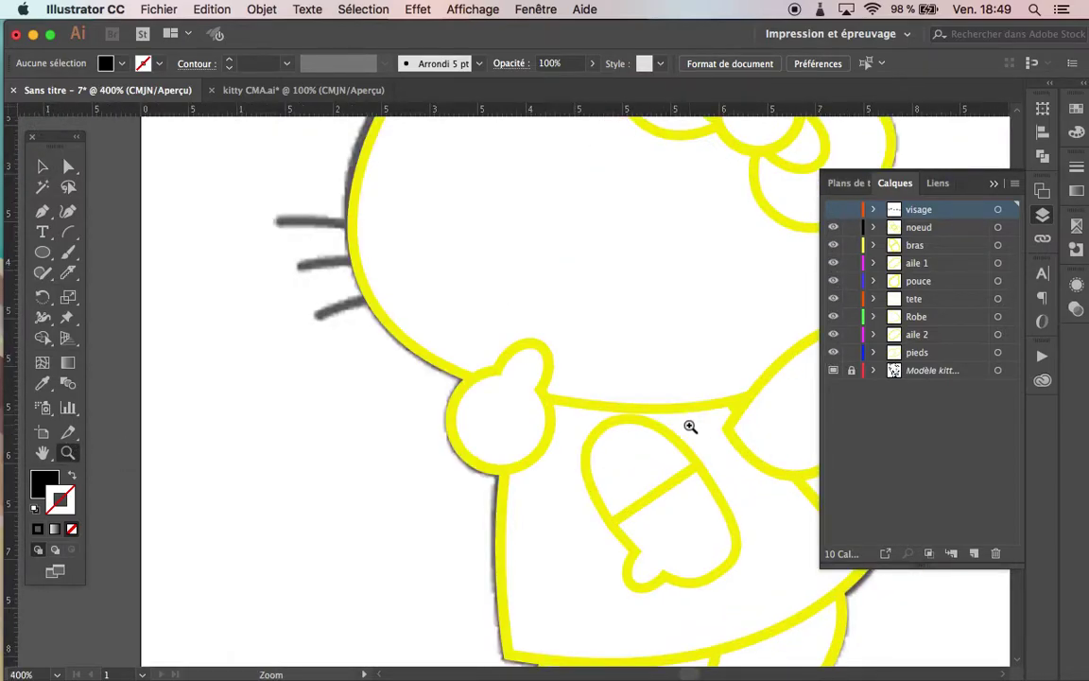
click(693, 425)
click(363, 361)
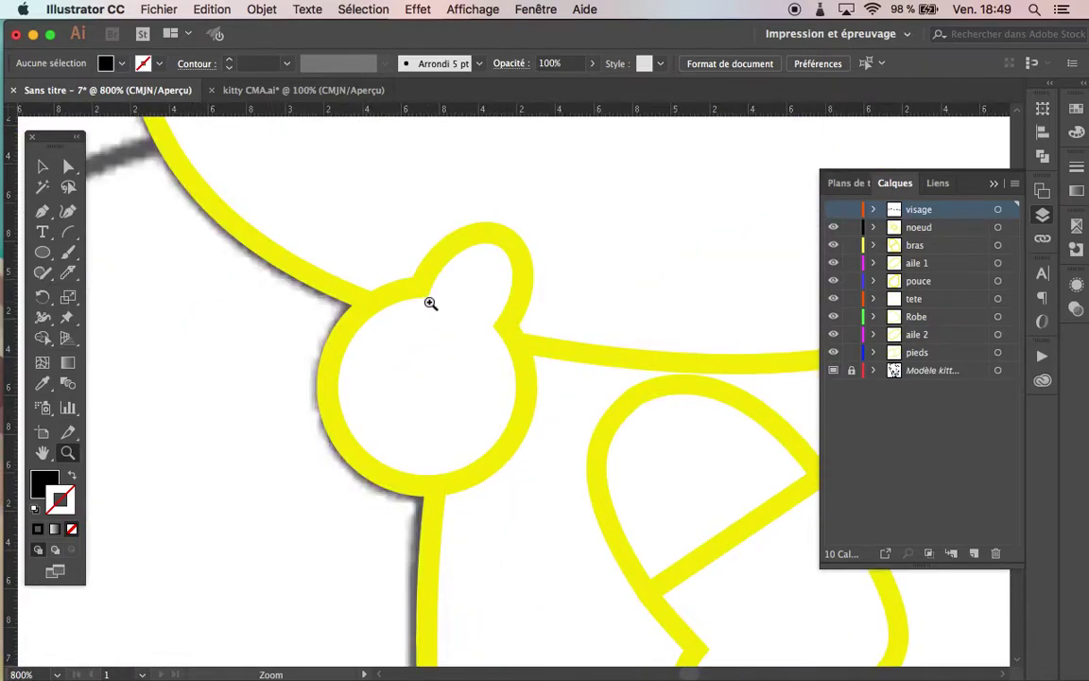
click(43, 167)
click(371, 298)
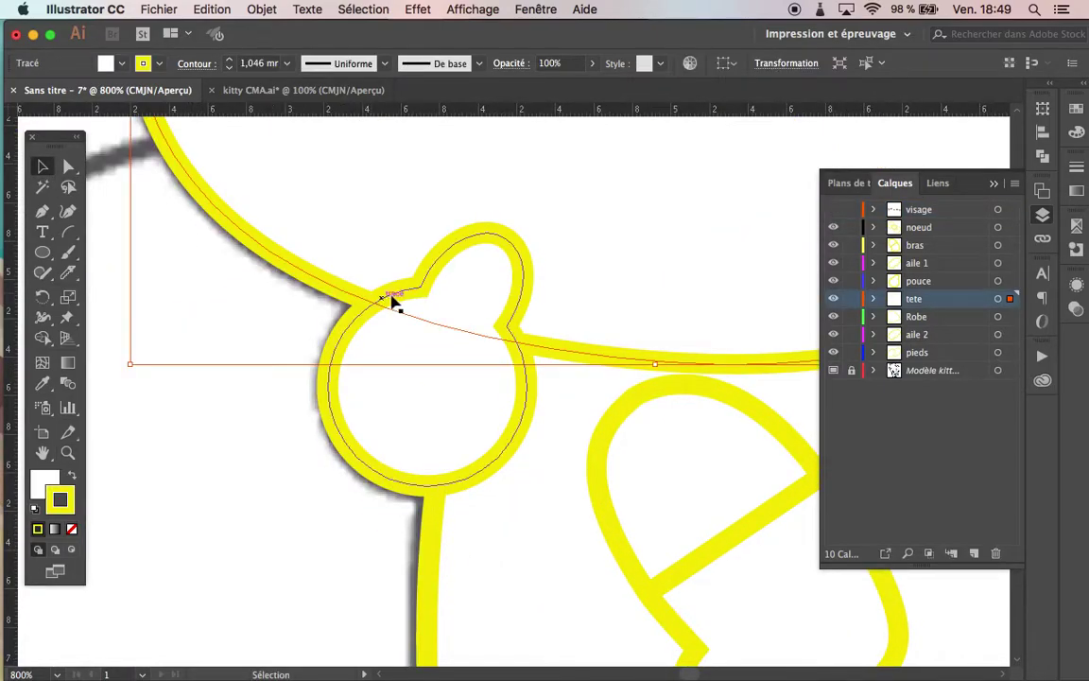
click(395, 296)
drag(438, 355, 903, 327)
key(super+F10)
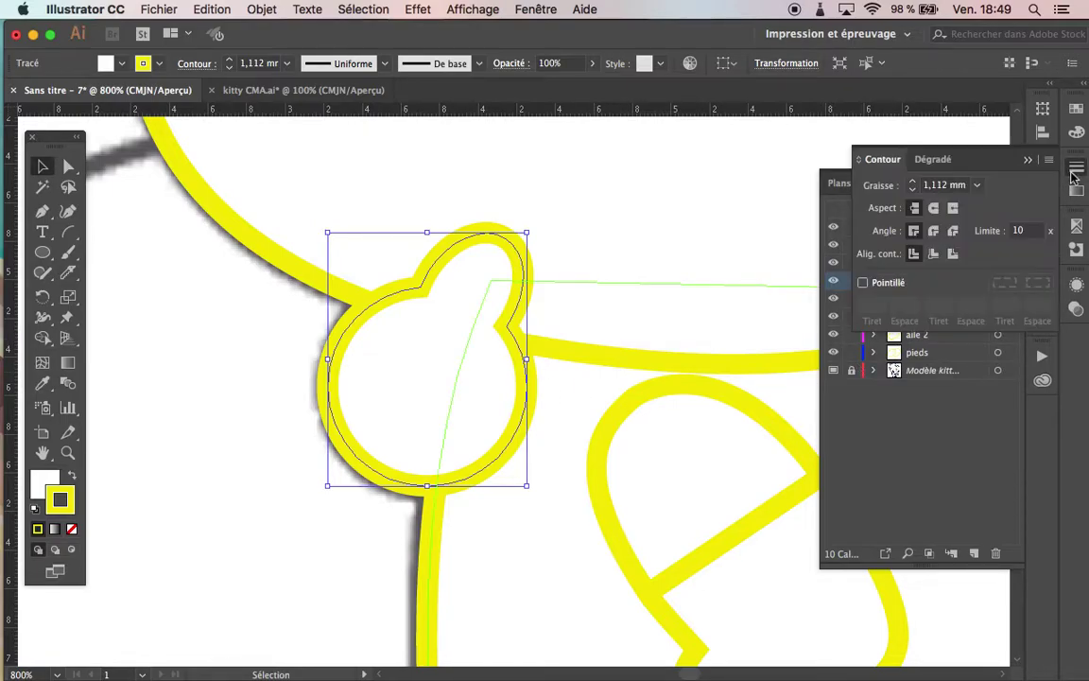
click(933, 208)
click(934, 231)
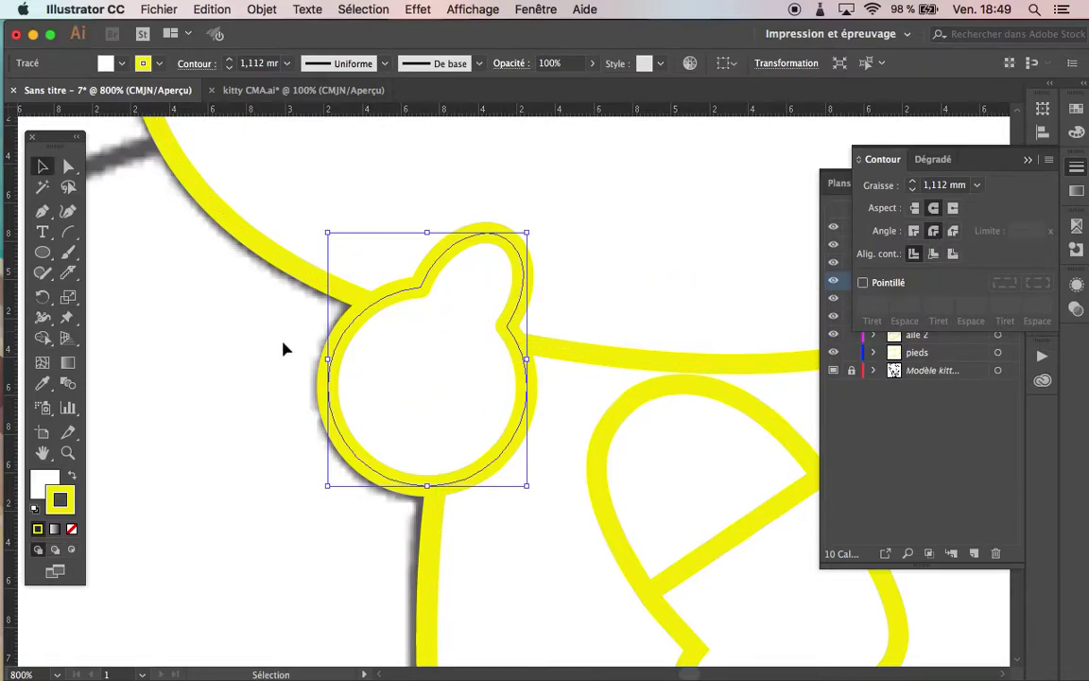
- Set round caps and round corner joins on the strokes of the upper and lower arm shapes in the bras layer
click(669, 401)
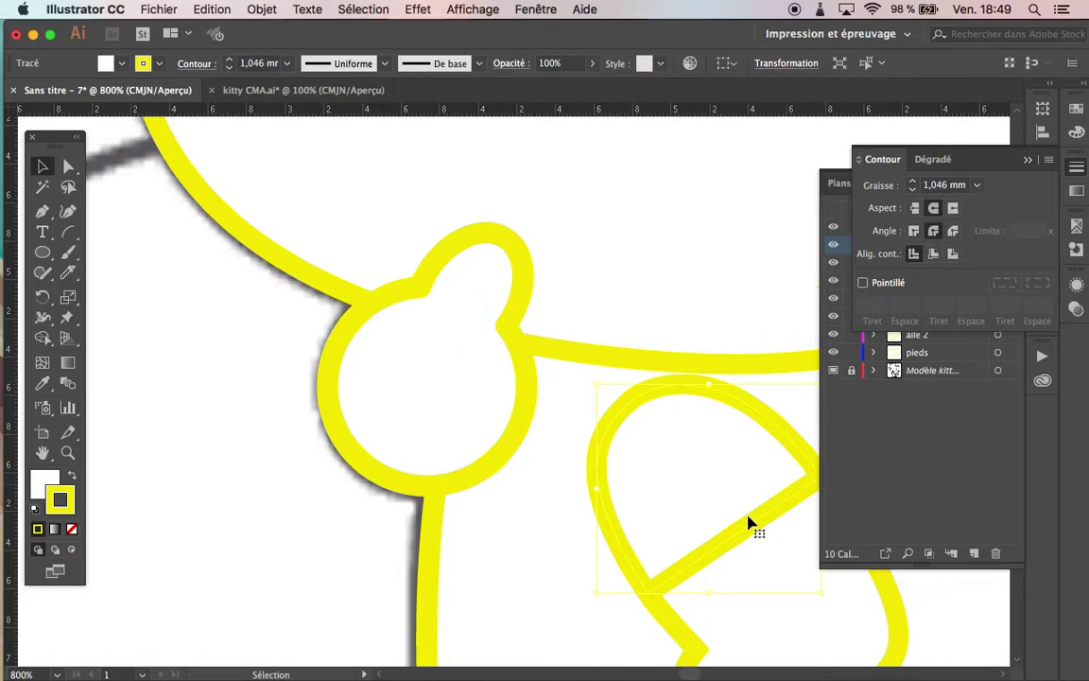
scroll(613, 457, down, 5)
scroll(613, 457, right, 3)
click(546, 418)
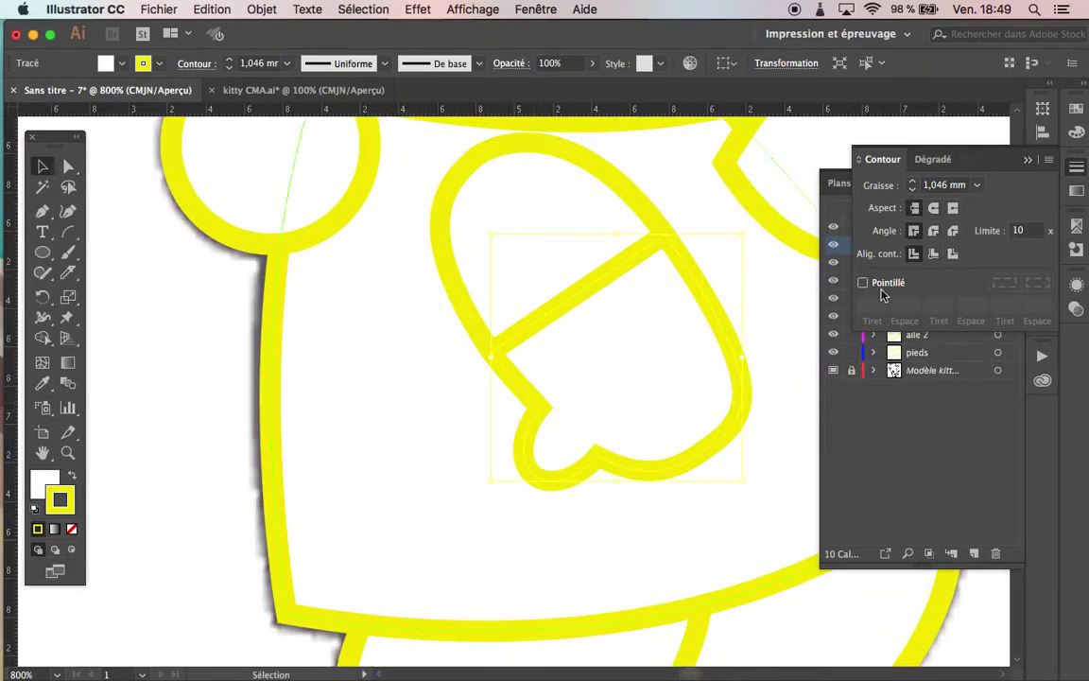
click(933, 231)
click(933, 207)
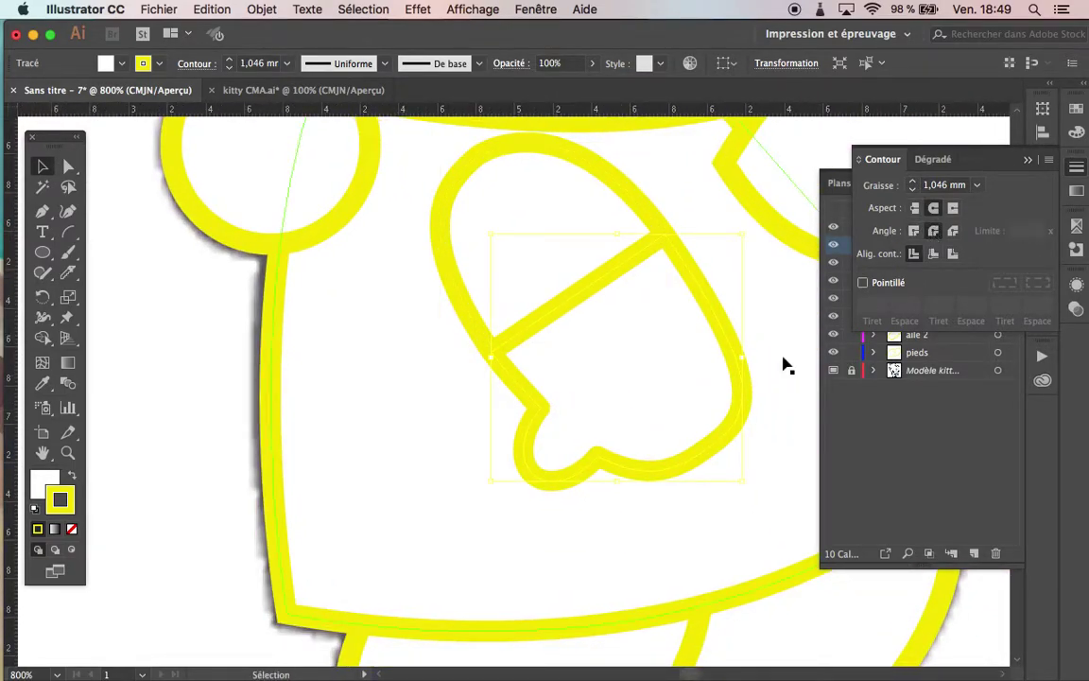
- Give the dress outline and both wing outlines round stroke caps and round corner joins
click(381, 628)
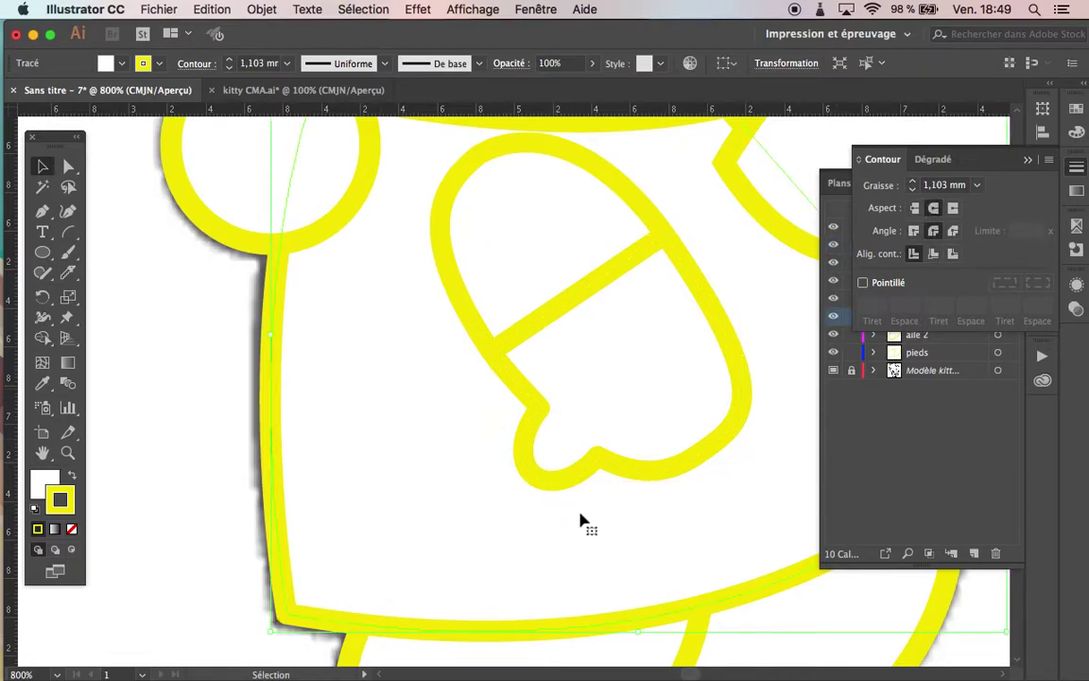
drag(615, 644, 554, 678)
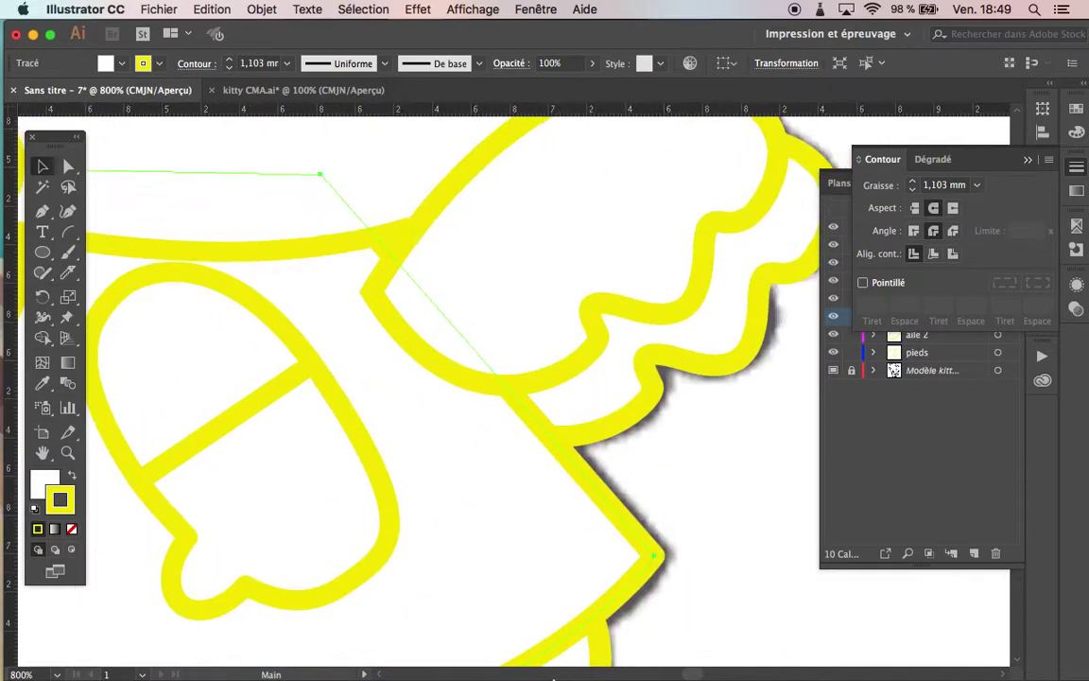
scroll(633, 506, up, 3)
click(695, 444)
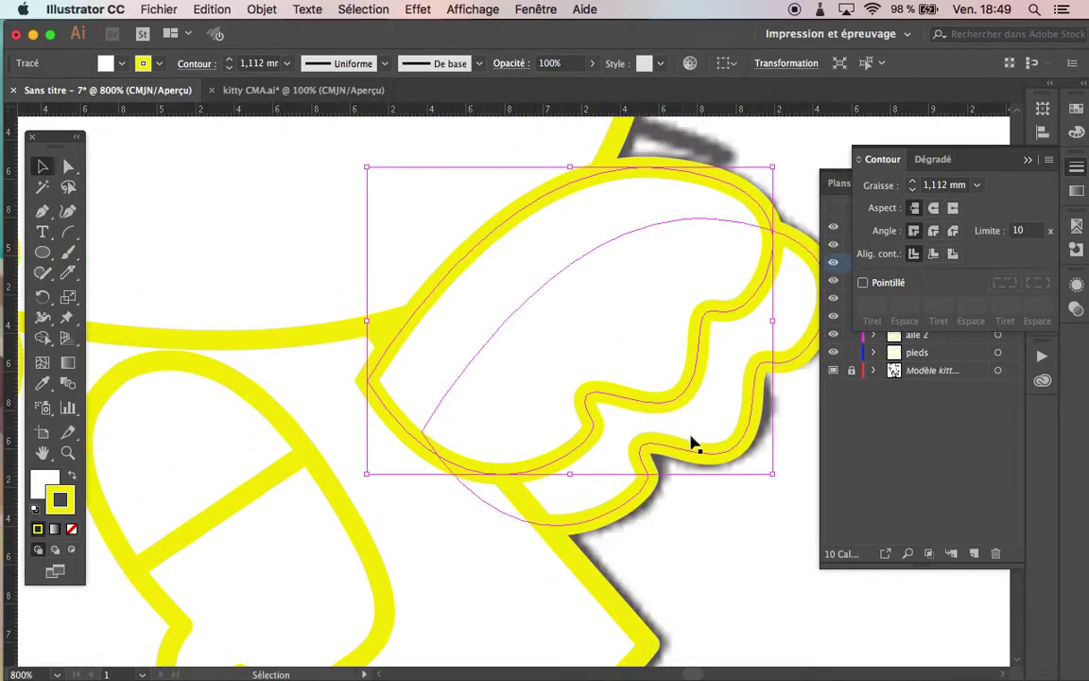
click(698, 454)
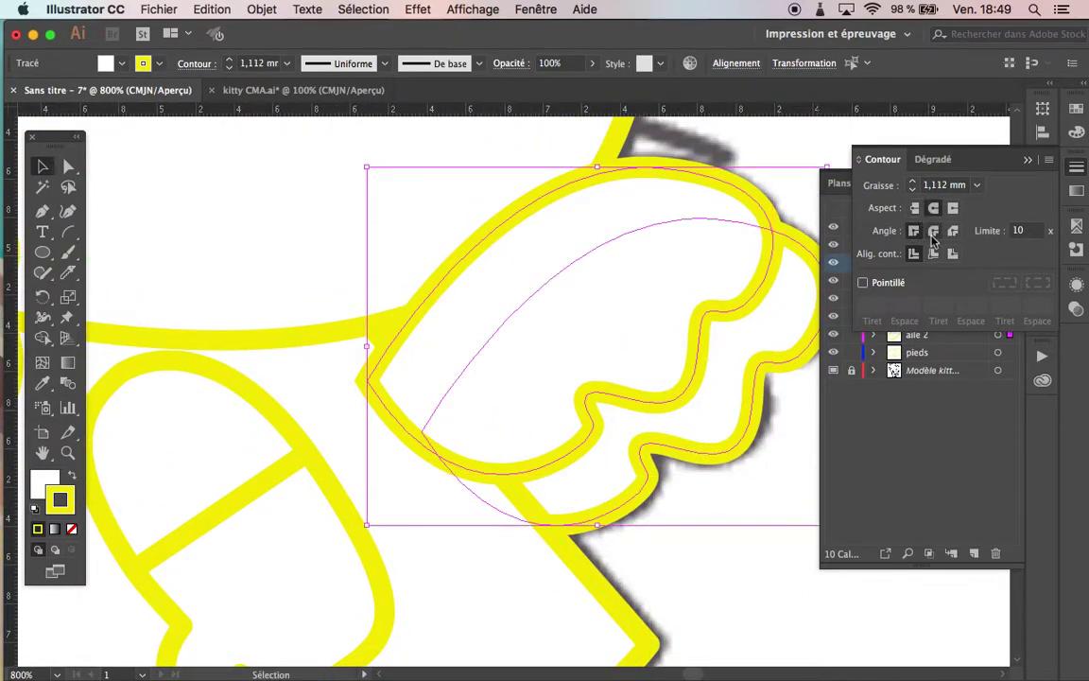
click(309, 425)
- Set round caps and round corner joins on the stroke of the head outline in the tete layer
drag(516, 207, 470, 572)
click(635, 413)
click(913, 231)
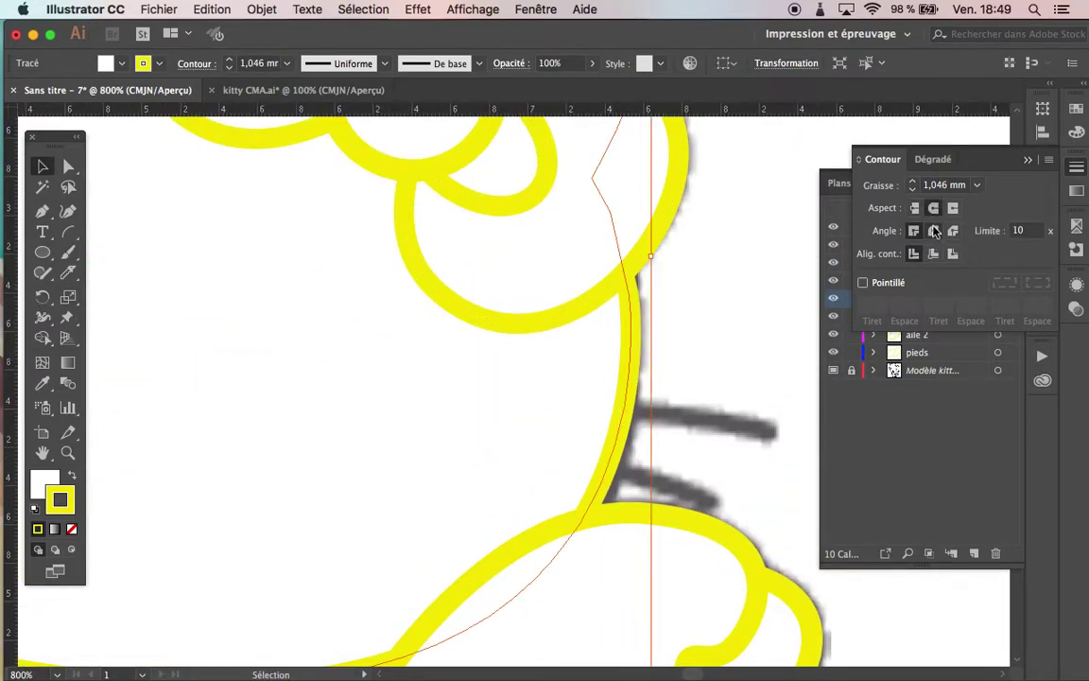
click(934, 231)
- Select all the visible traced outlines together and apply round caps and round corner joins to their strokes
key(a)
key(super+a)
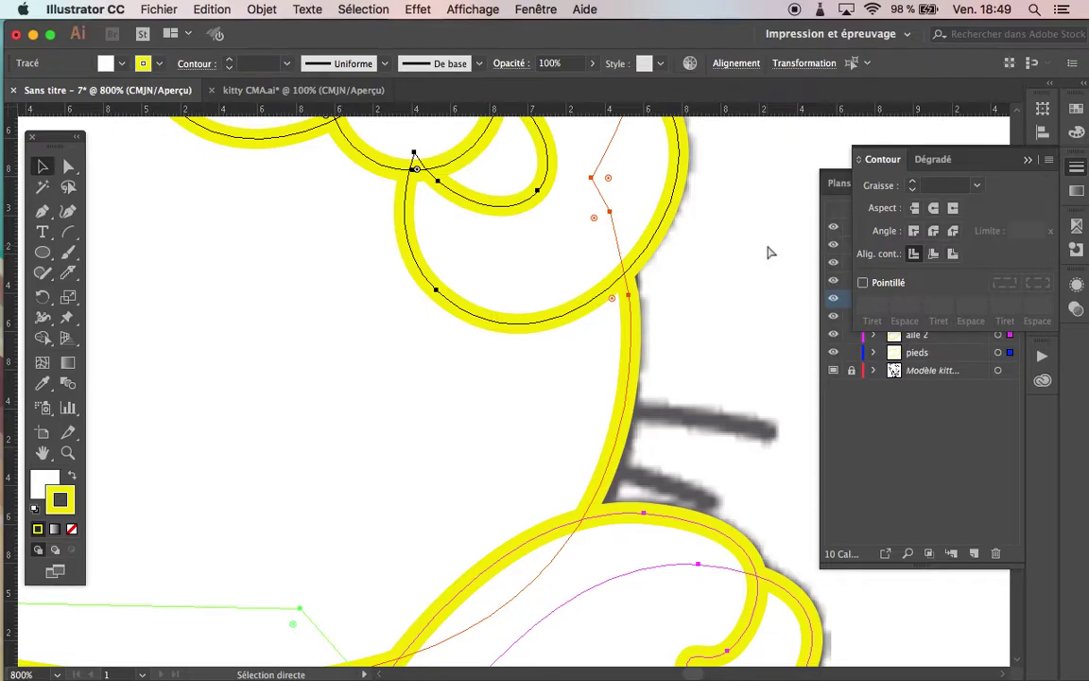
key(v)
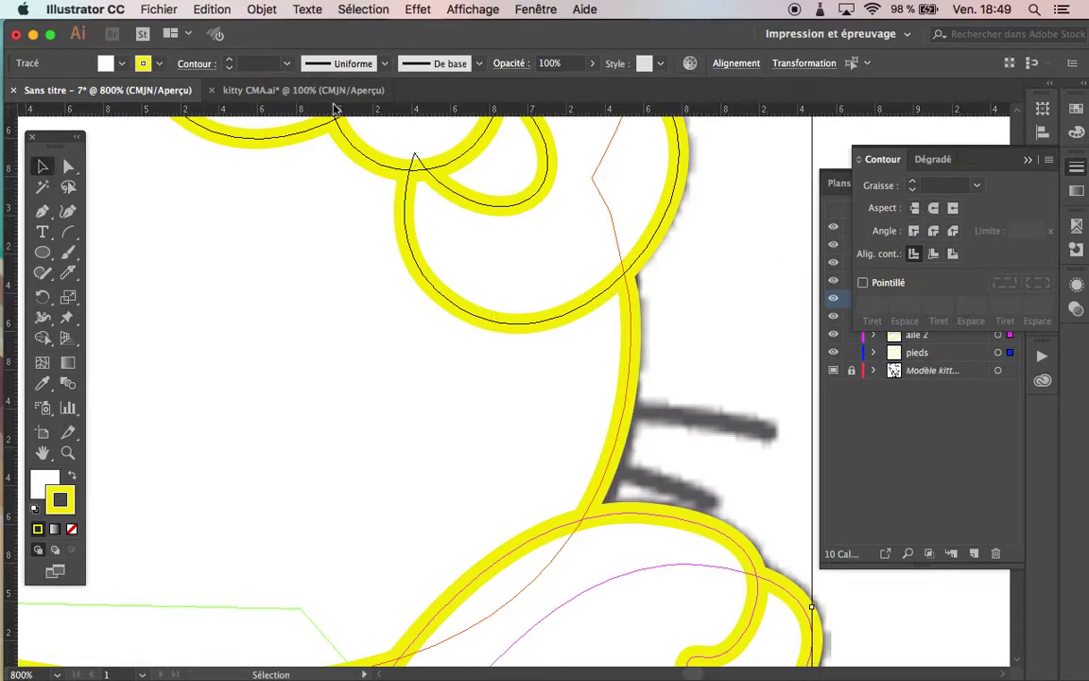
click(262, 10)
mouse_move(211, 10)
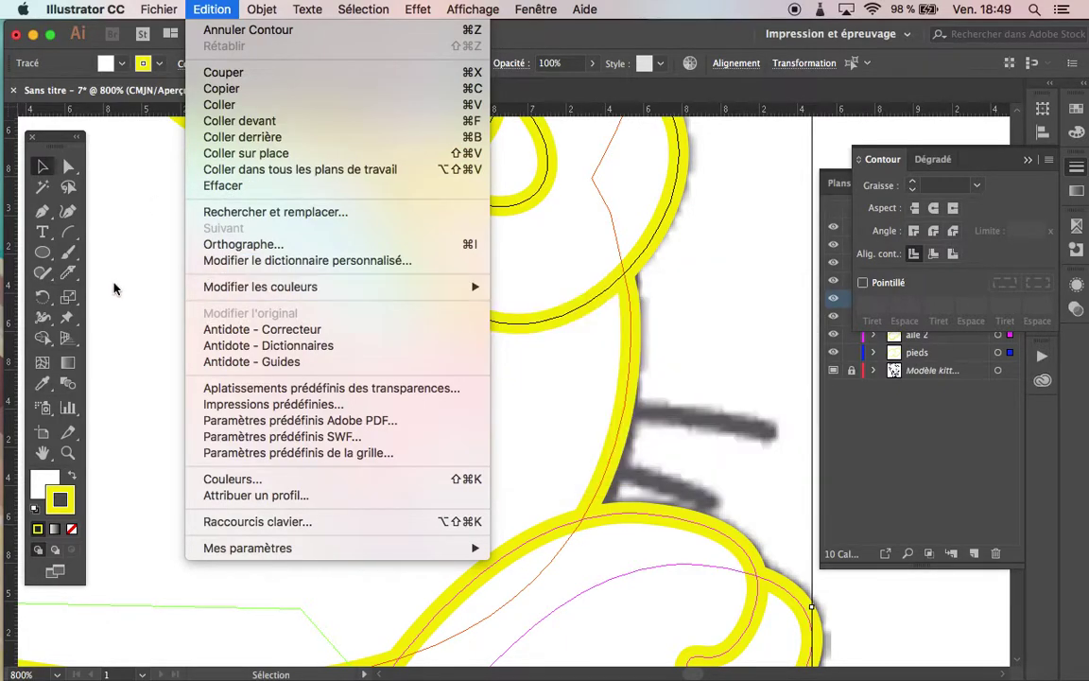
click(104, 368)
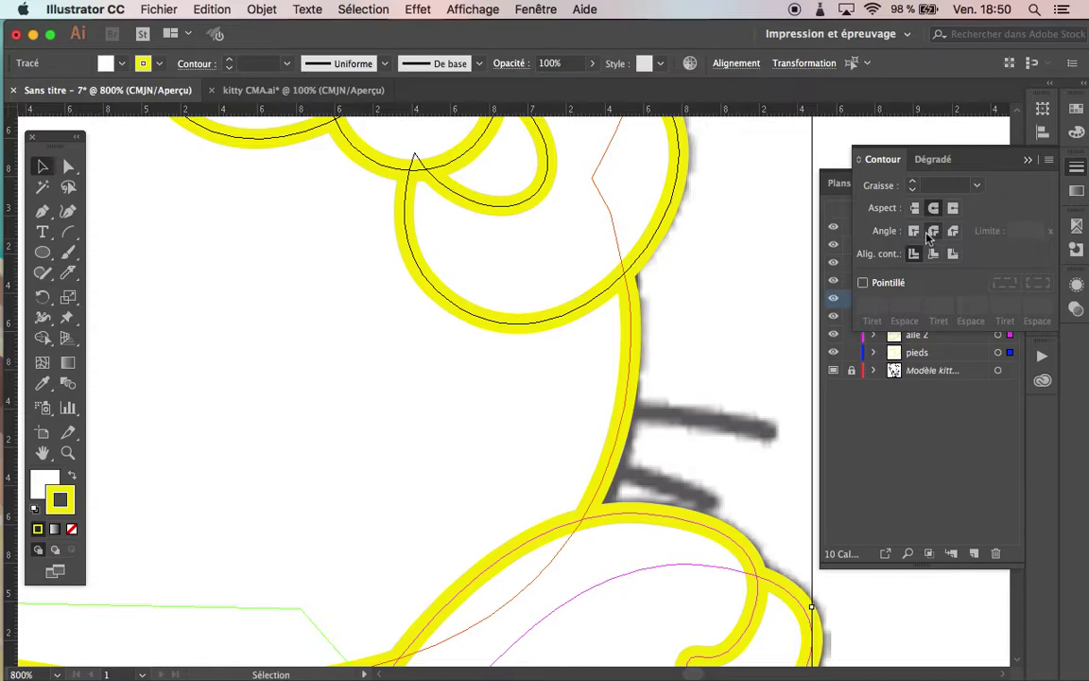
key(super+a)
- Examine the whole drawing's bare paths in outline mode with and without the template layer, and return to preview mode
key(super+0)
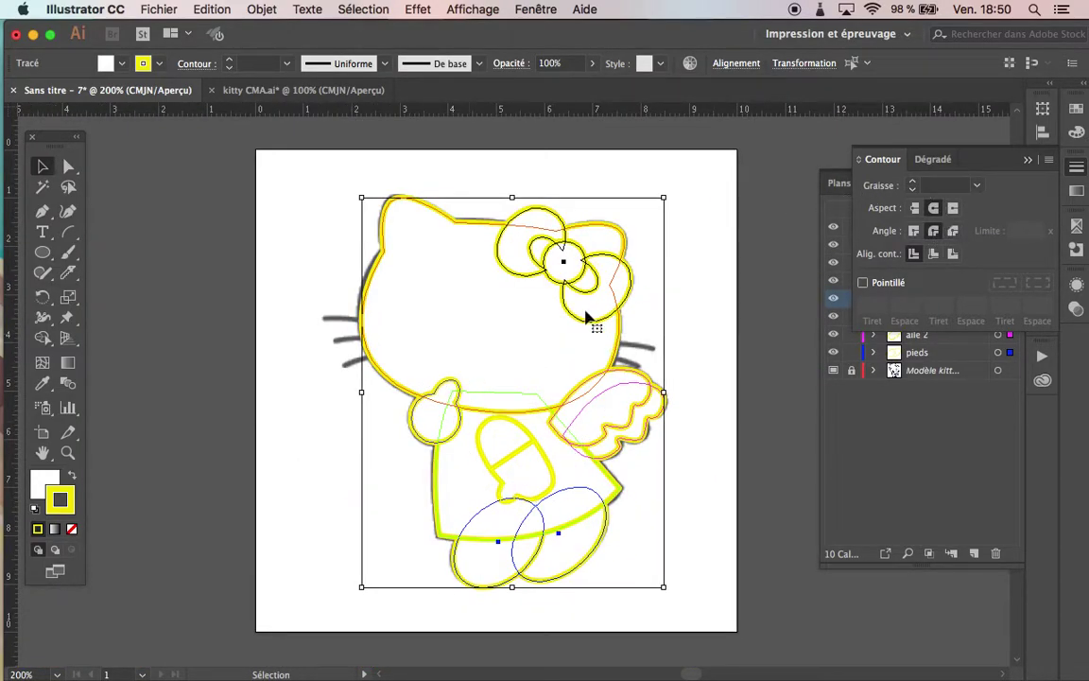
click(446, 8)
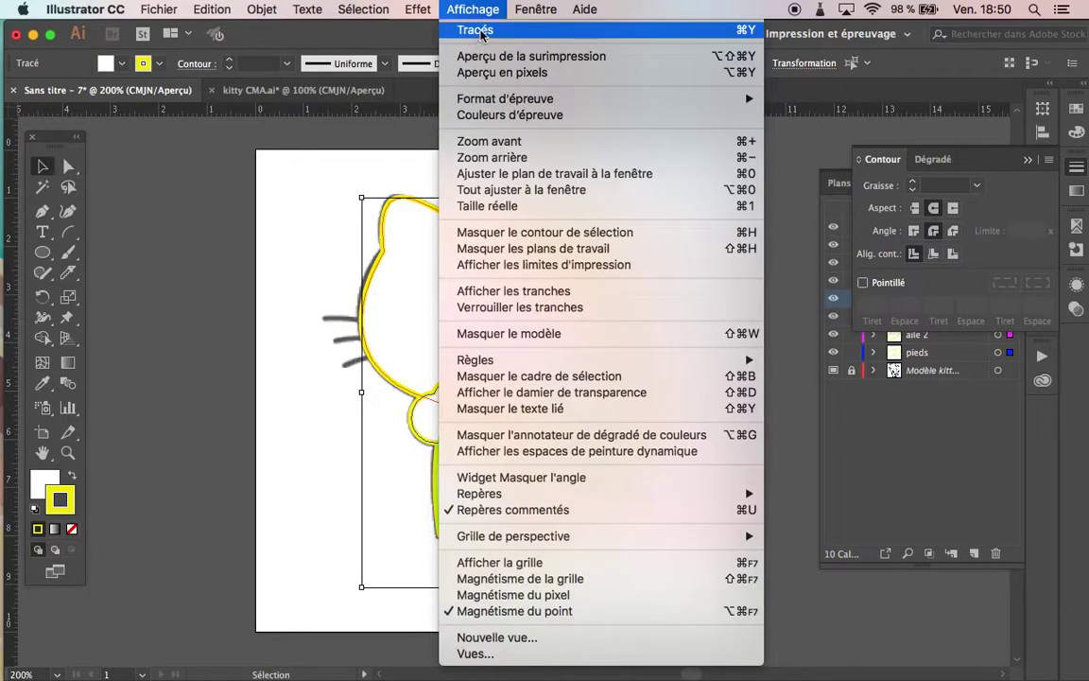
click(473, 29)
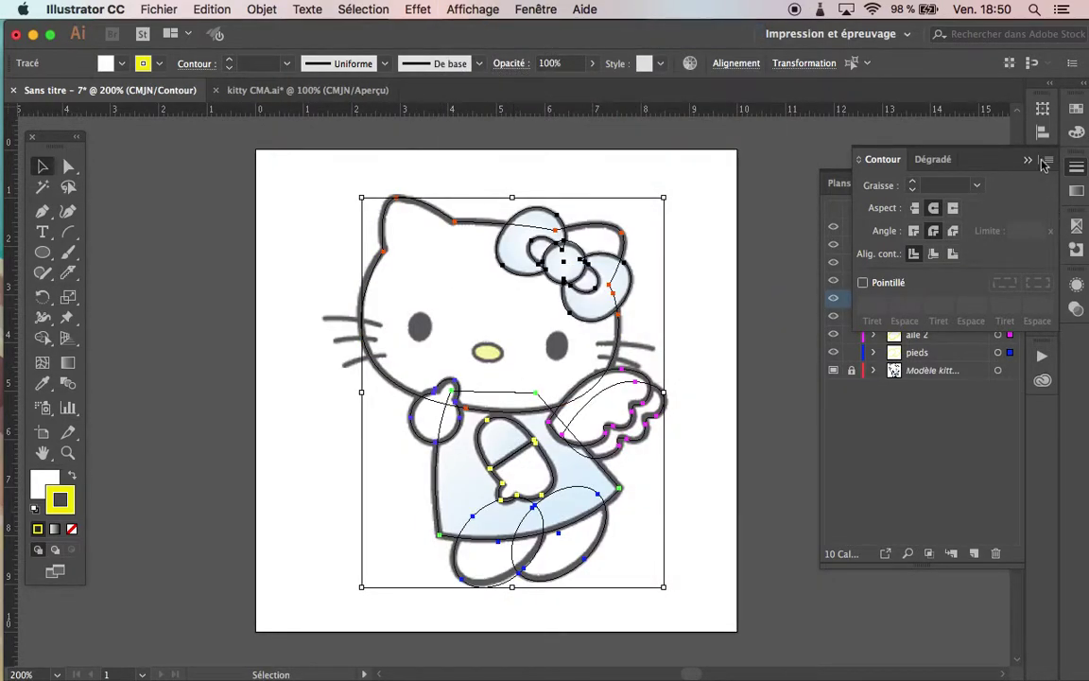
click(1027, 160)
click(834, 371)
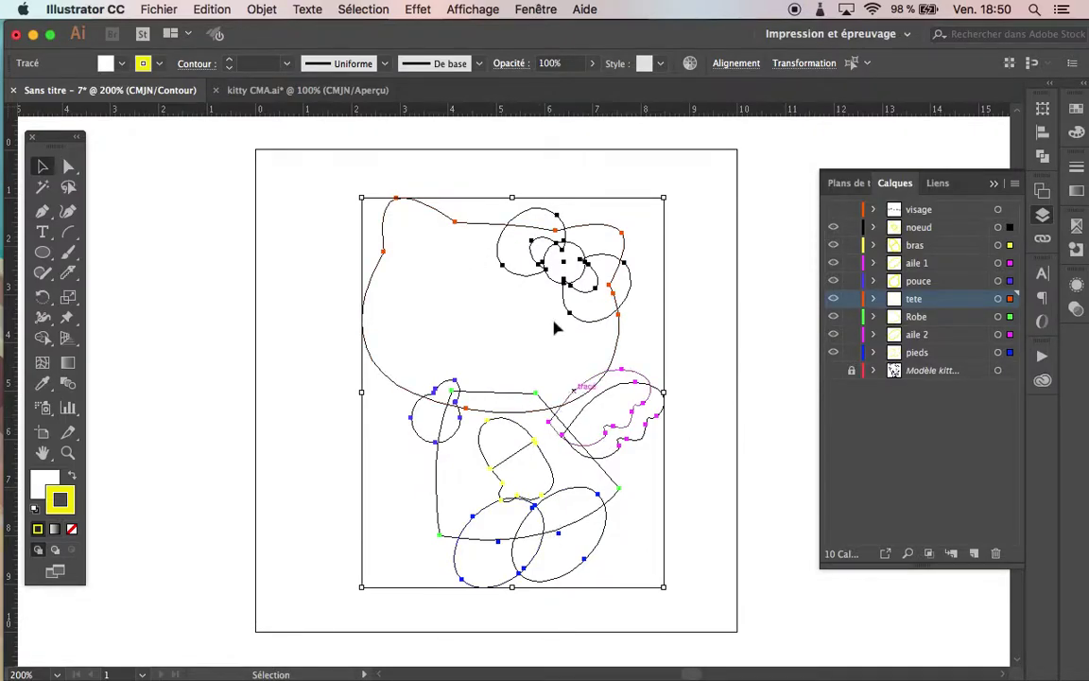
click(834, 371)
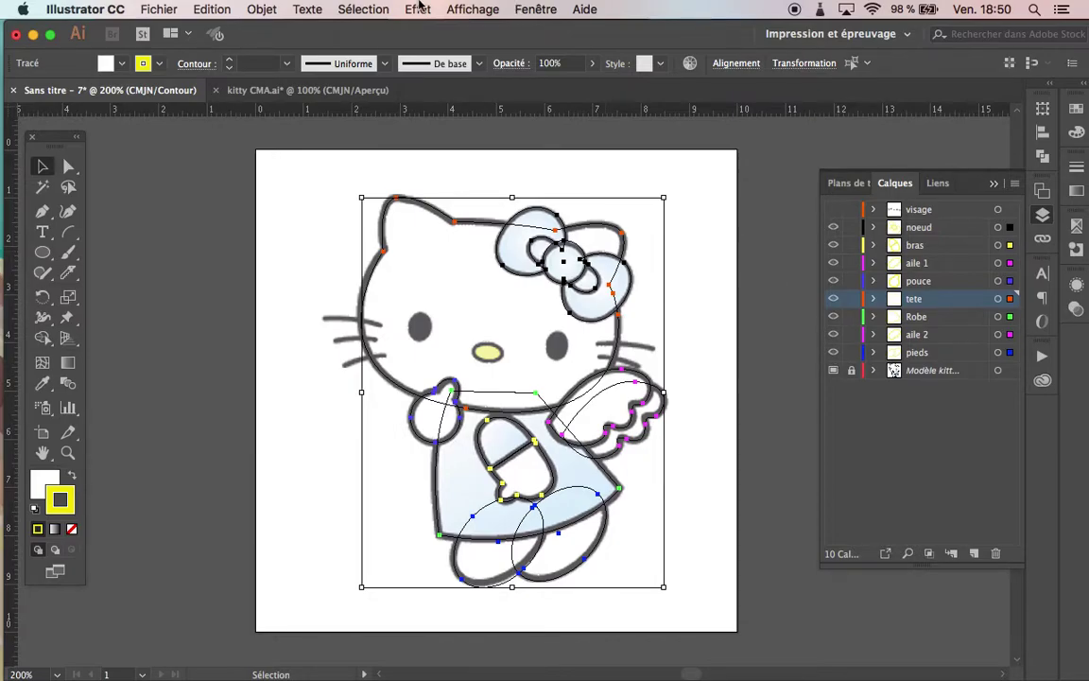
click(473, 9)
click(444, 28)
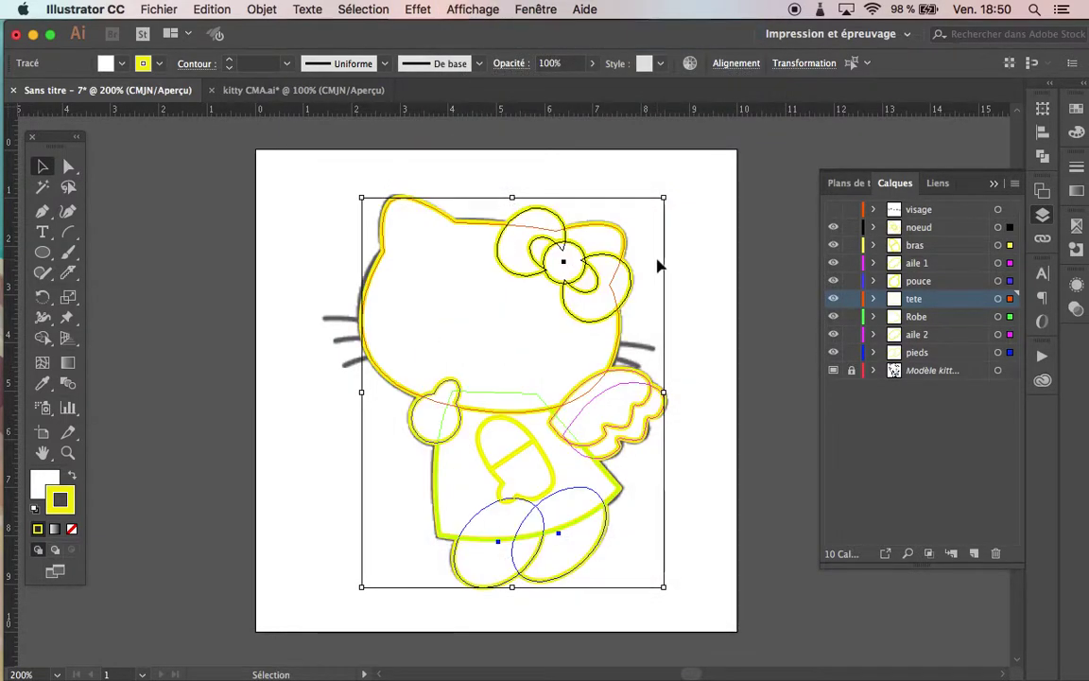
- With the visage layer hidden, select all the traced body outlines and set their stroke weight to 1 mm
click(147, 201)
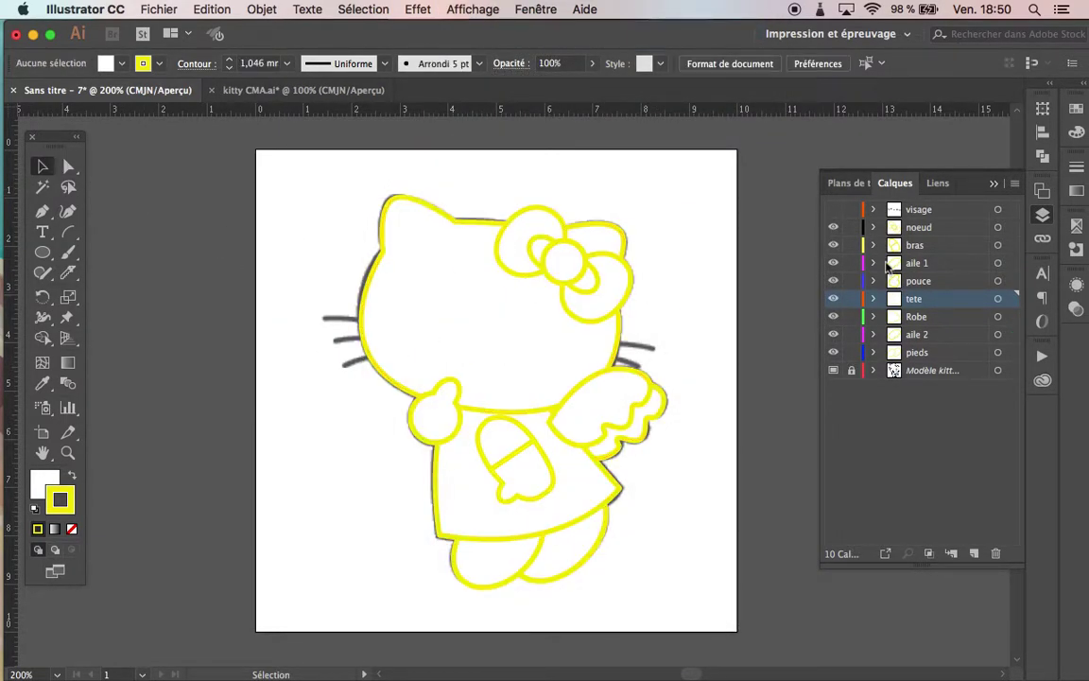
click(833, 209)
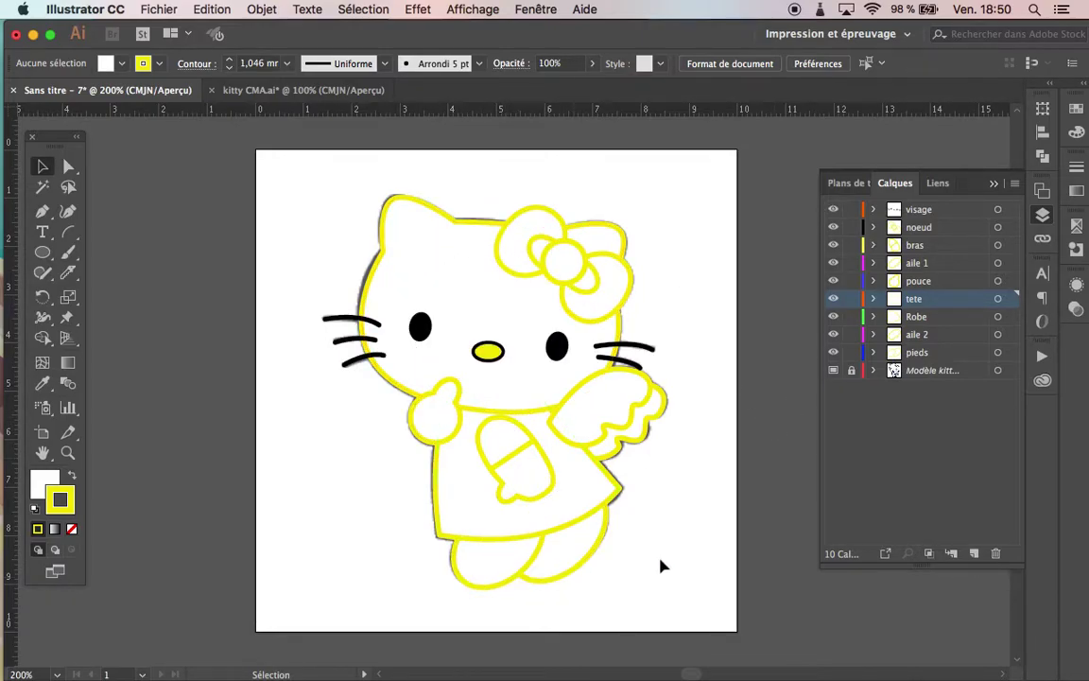
click(833, 216)
mouse_move(323, 159)
mouse_down()
mouse_move(425, 320)
mouse_move(730, 606)
mouse_up()
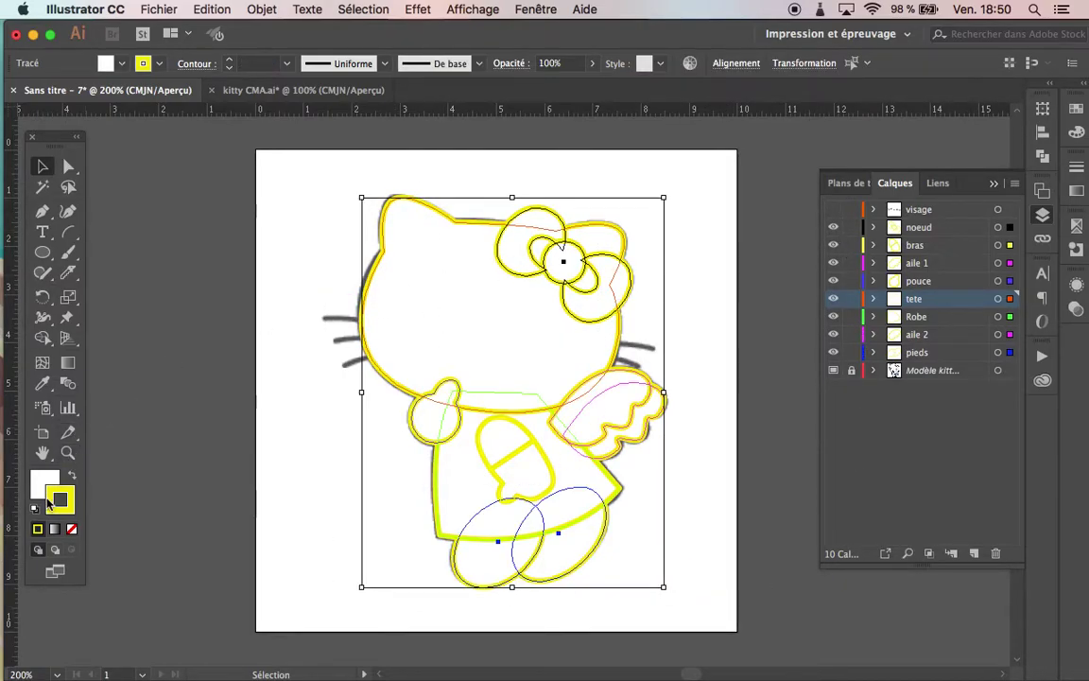
click(1078, 170)
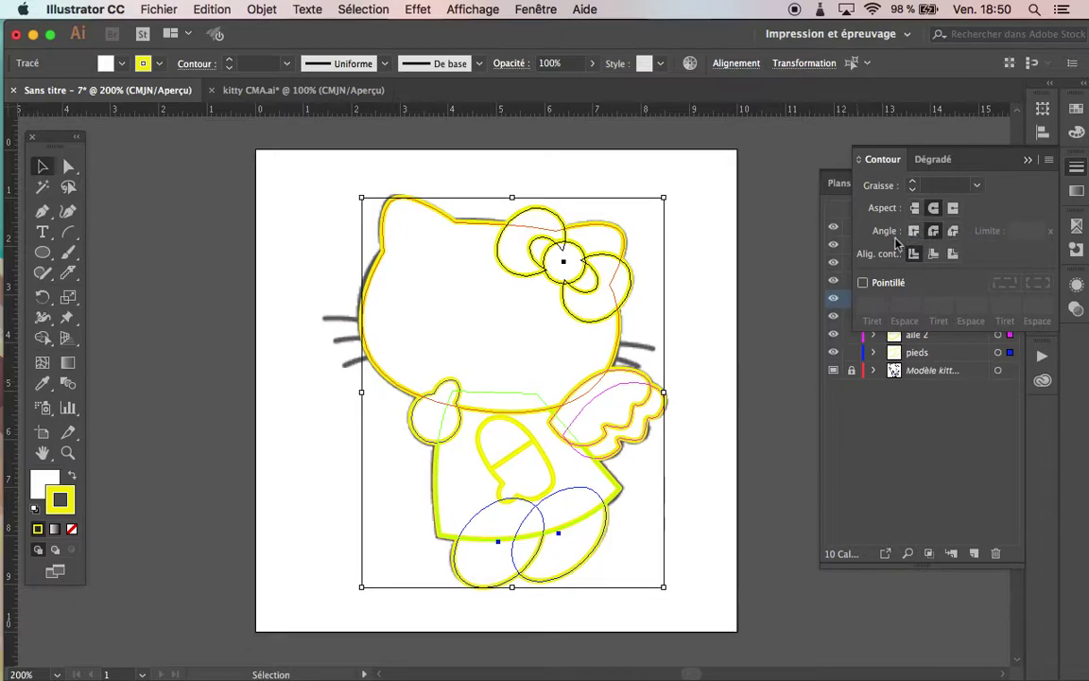
click(913, 181)
click(914, 183)
- Colour the strokes of the selected outlines black, deselect them and show the visage layer
click(1078, 110)
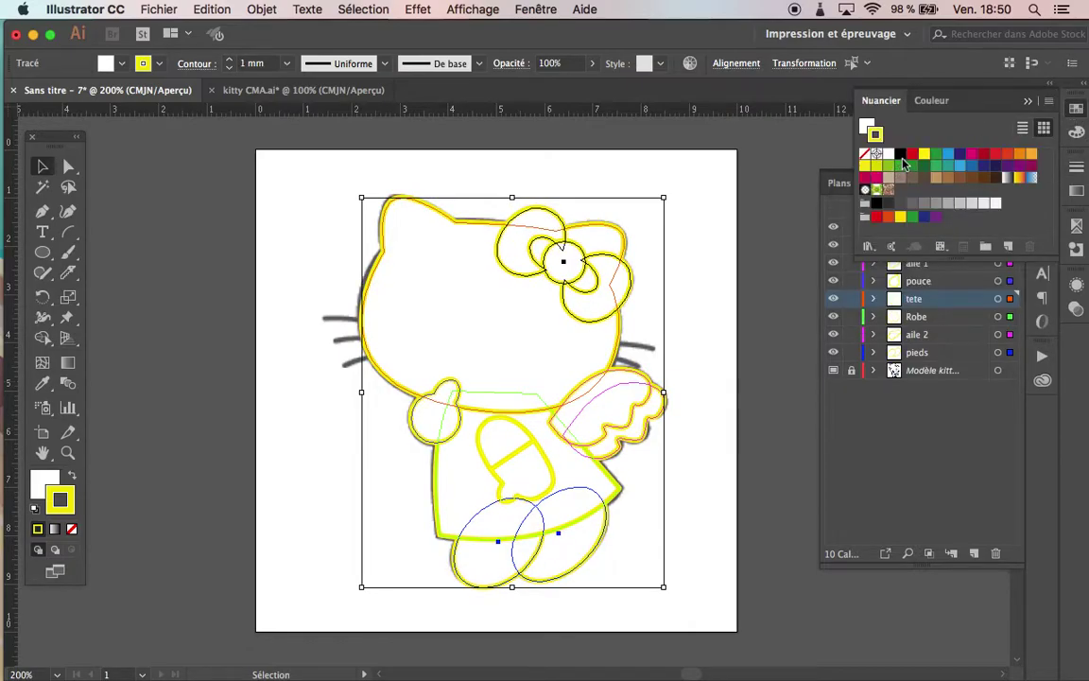
click(900, 153)
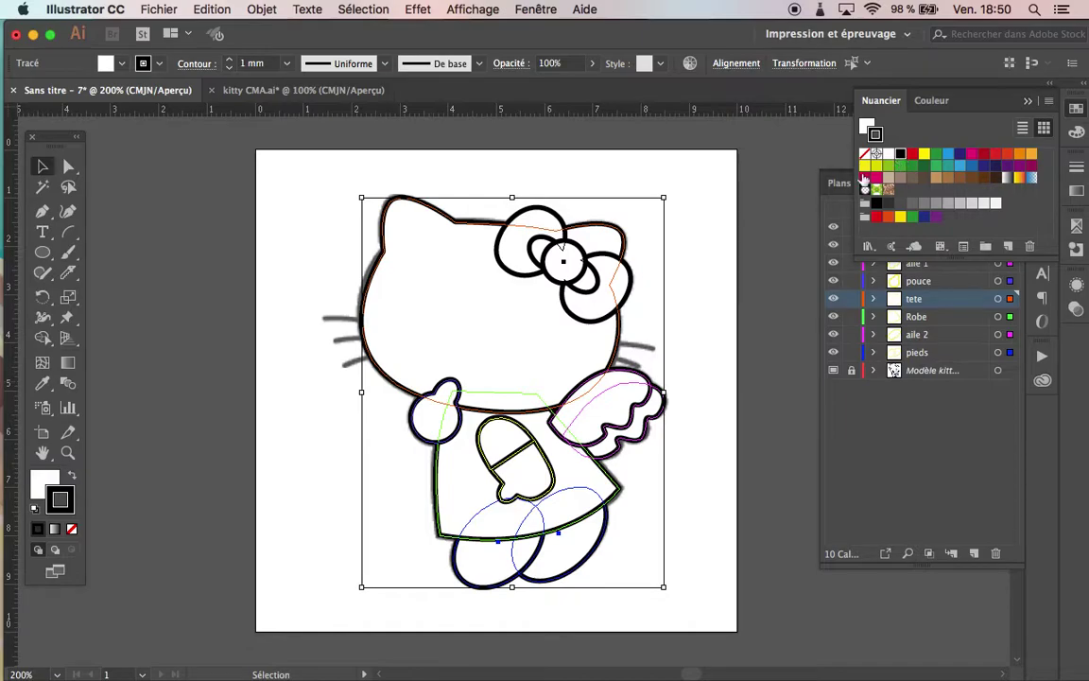
click(744, 243)
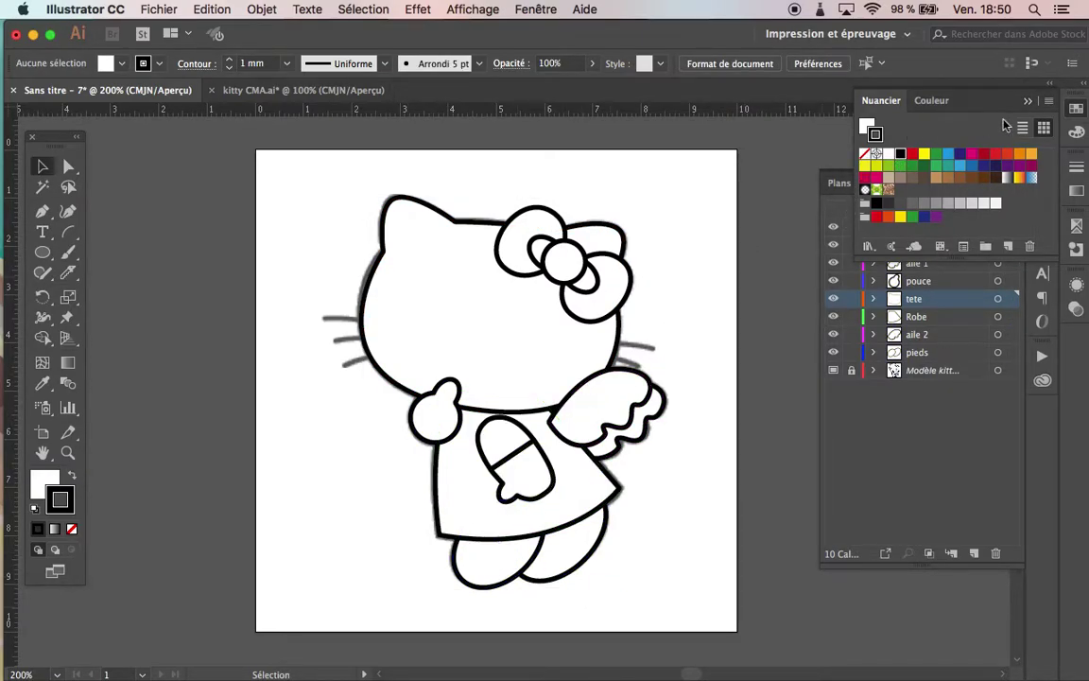
click(1029, 102)
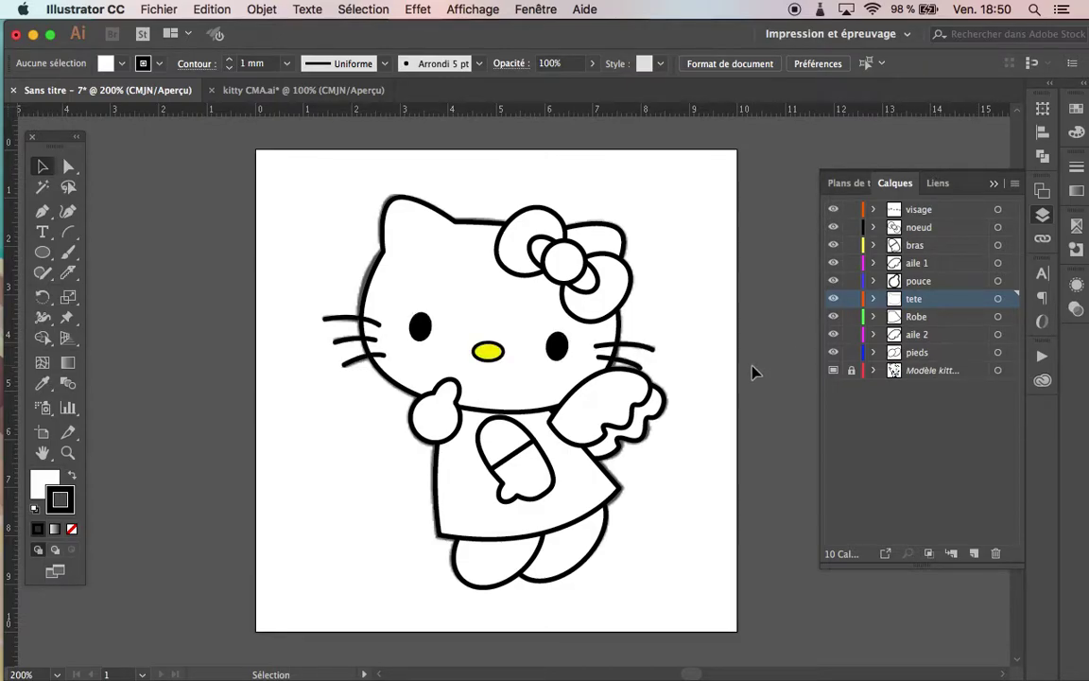